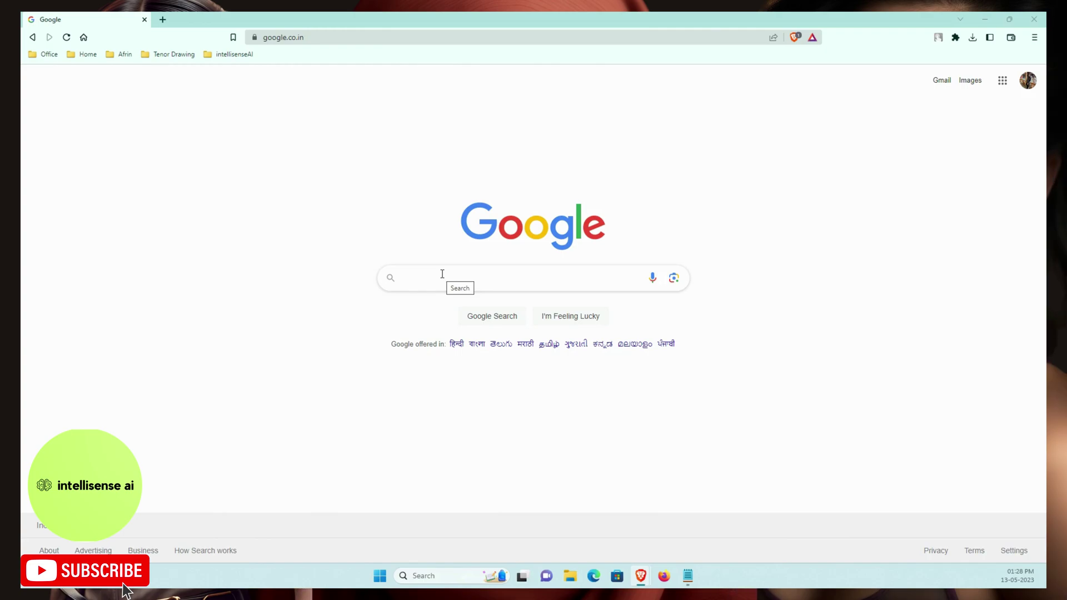
- Search Google for 'leonardo ai' by typing 'leon' and picking the suggestion
left_click(443, 274)
type("leon")
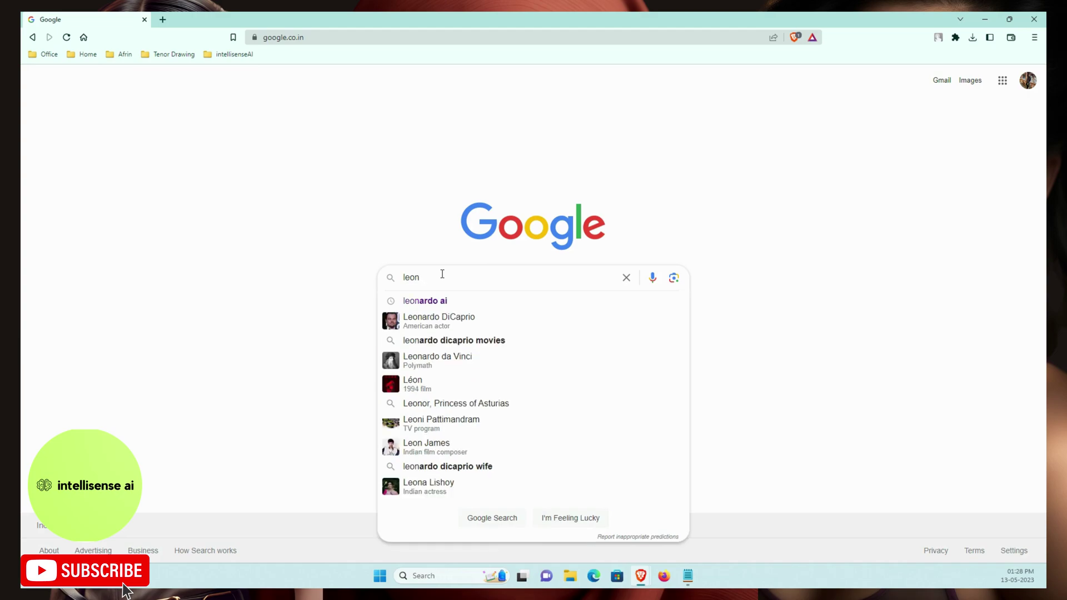
key("Down")
key("Return")
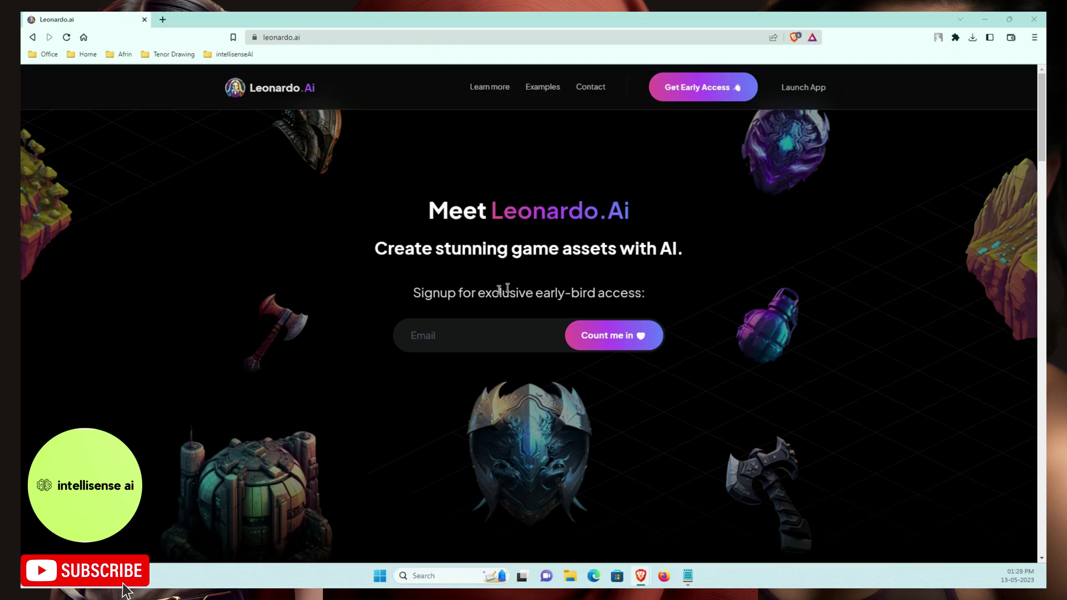
- Launch the Leonardo.Ai app and confirm whitelisted access to sign in
left_click(796, 98)
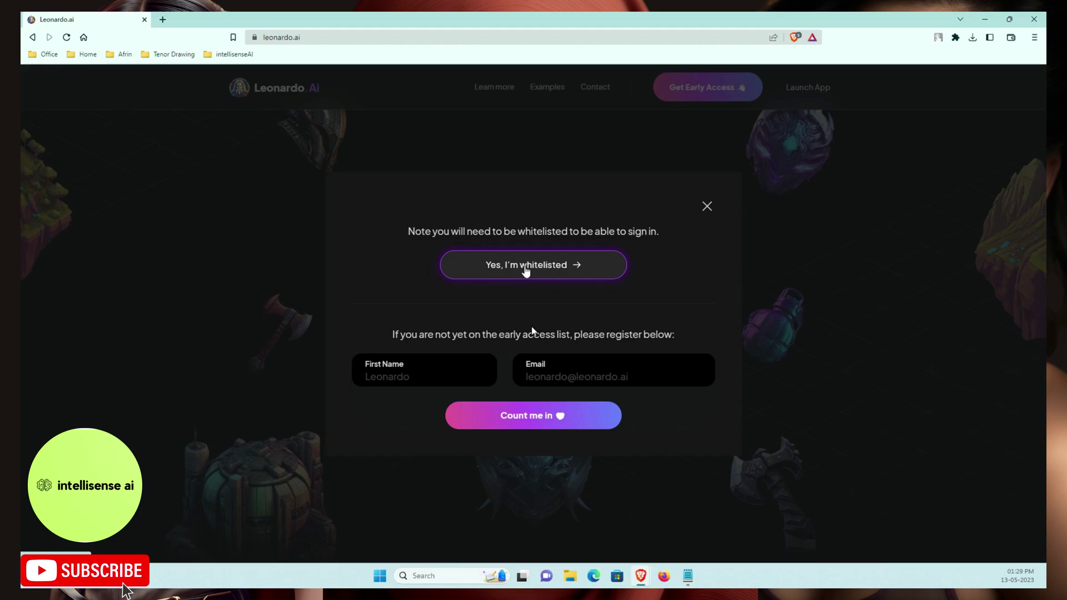
left_click(525, 266)
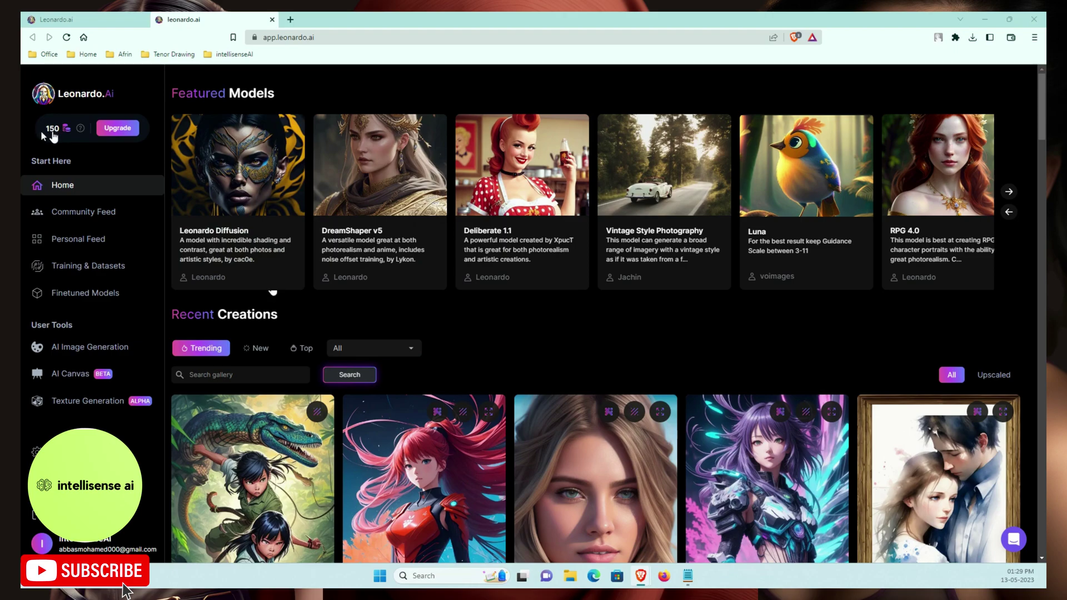
- Advance the Featured Models carousel by one model and browse the Recent Creations gallery
left_click(1009, 192)
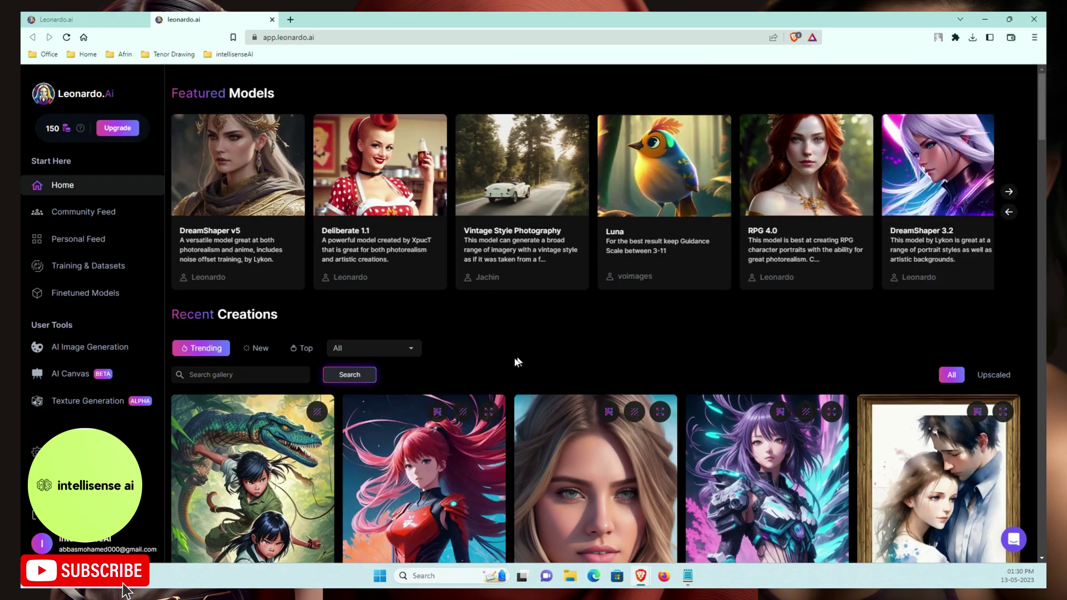
scroll(515, 362, "down", 10)
scroll(517, 365, "up", 6)
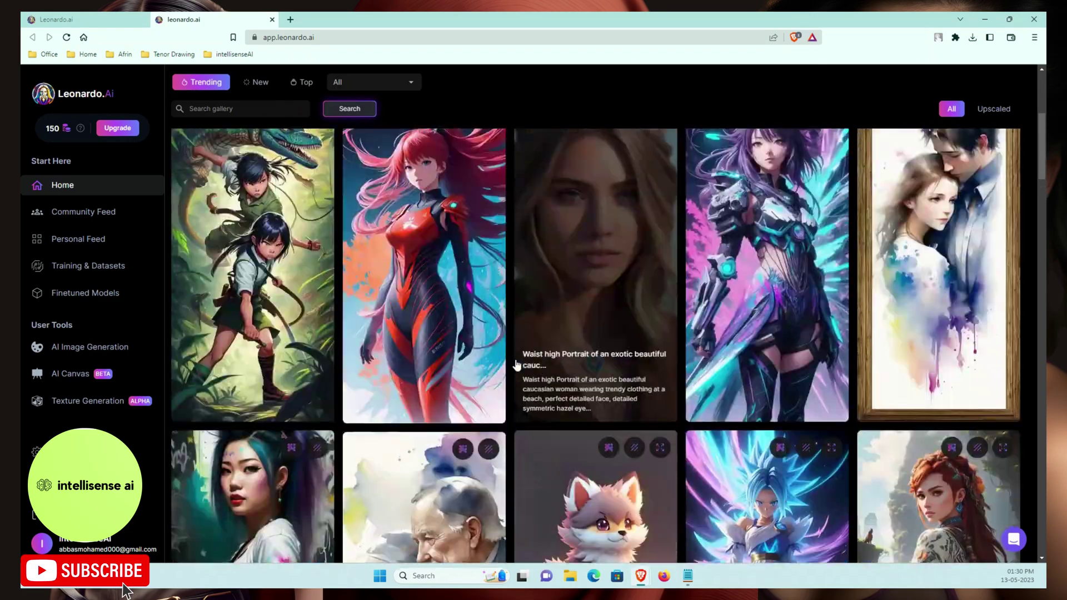
scroll(516, 364, "up", 5)
scroll(506, 364, "down", 3)
scroll(504, 364, "up", 3)
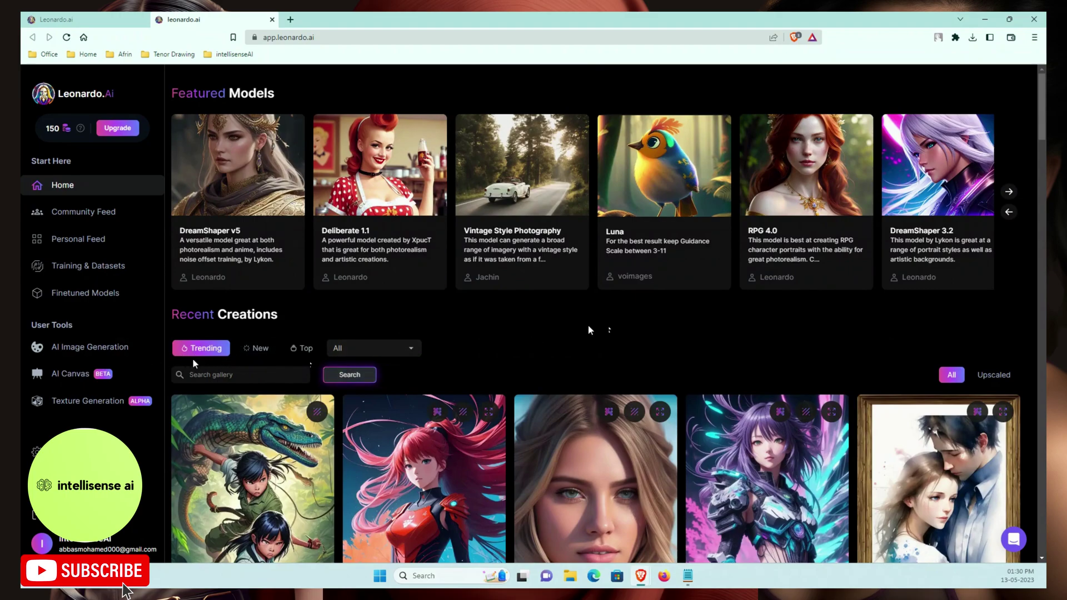
- Open AI Image Generation and set Number of Images to 4
left_click(75, 354)
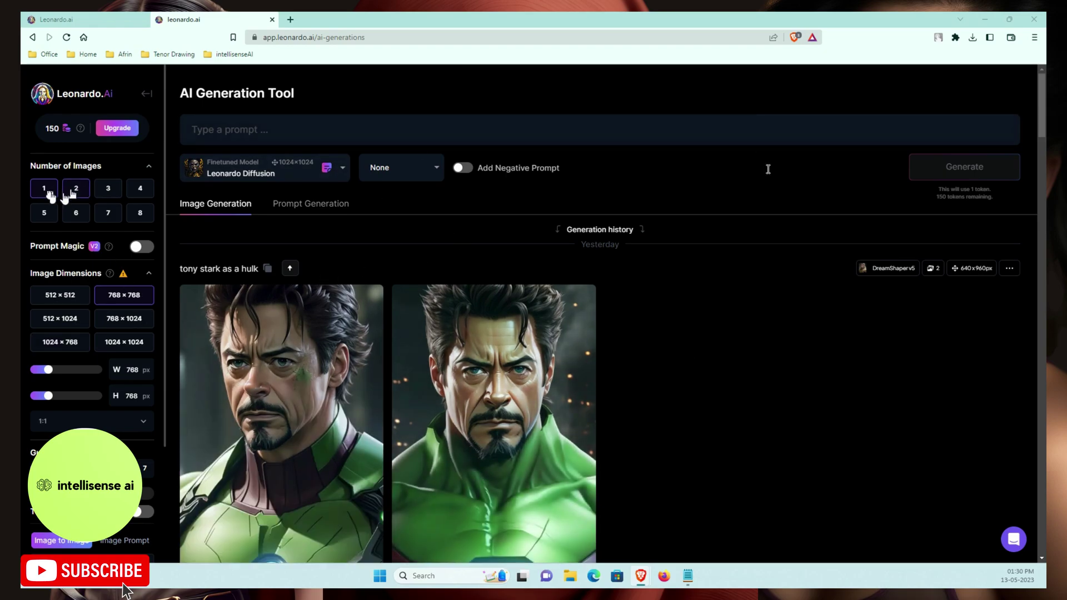
left_click(142, 192)
scroll(78, 328, "down", 3)
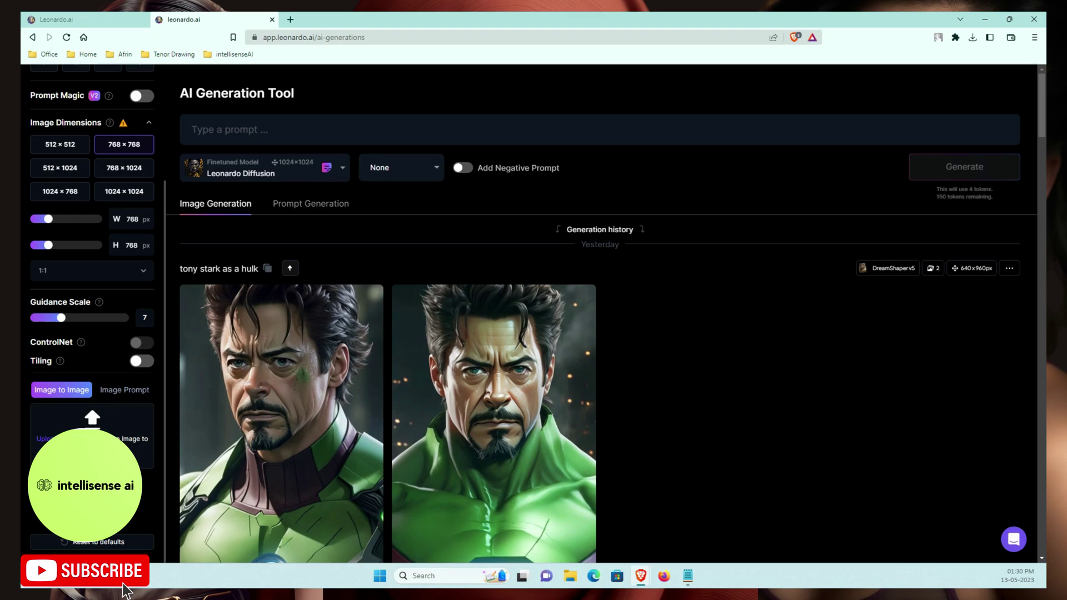
scroll(73, 358, "down", 2)
- Browse the generation history, including earlier results like 'tony stark as a hulk'
scroll(790, 363, "up", 2)
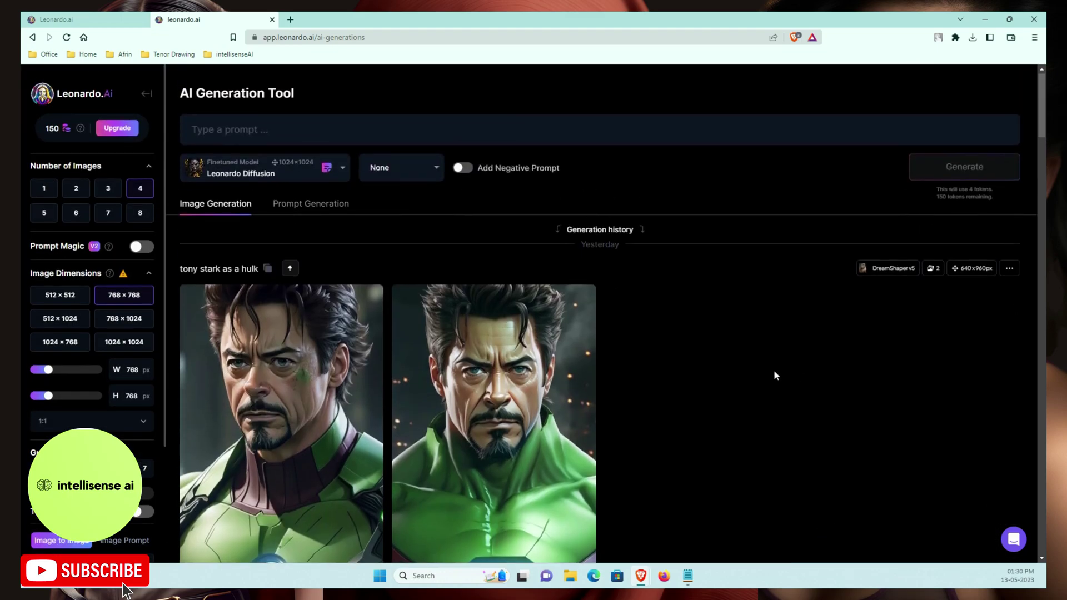
scroll(696, 318, "down", 2)
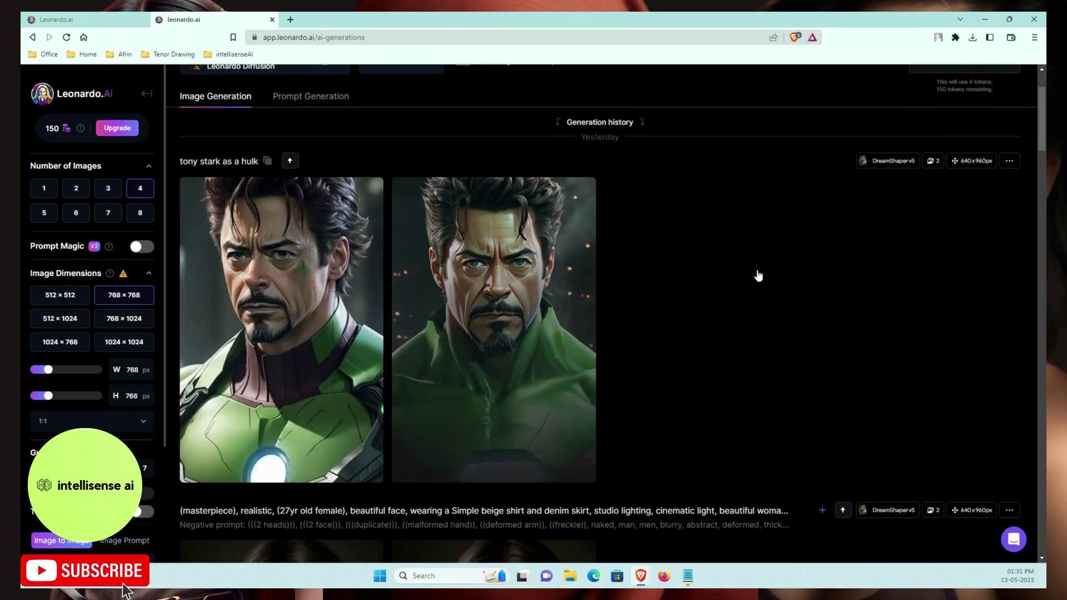
scroll(748, 289, "down", 5)
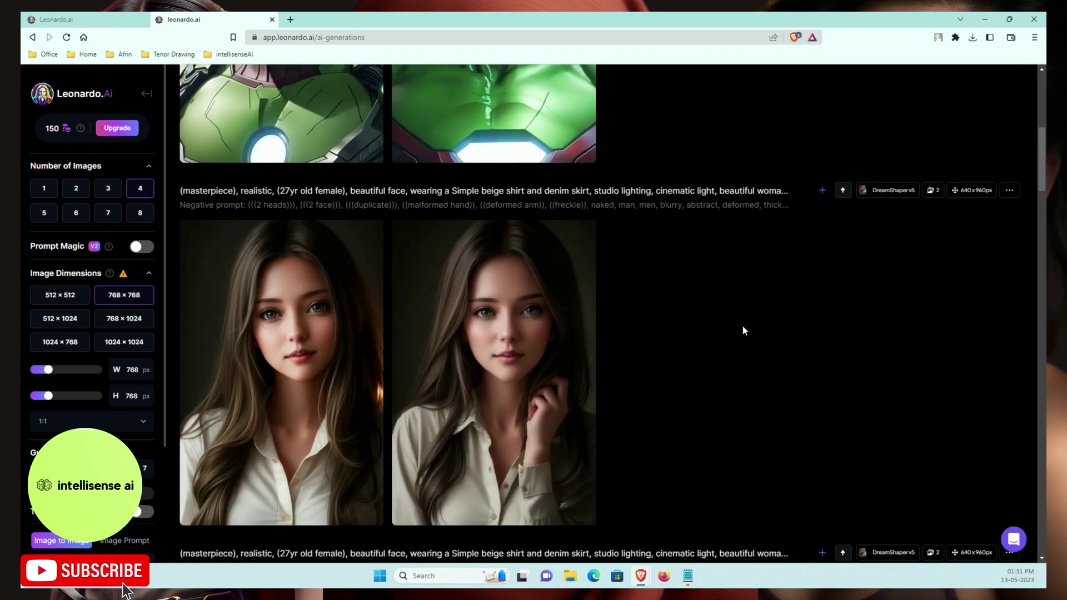
scroll(743, 329, "down", 11)
scroll(744, 330, "down", 10)
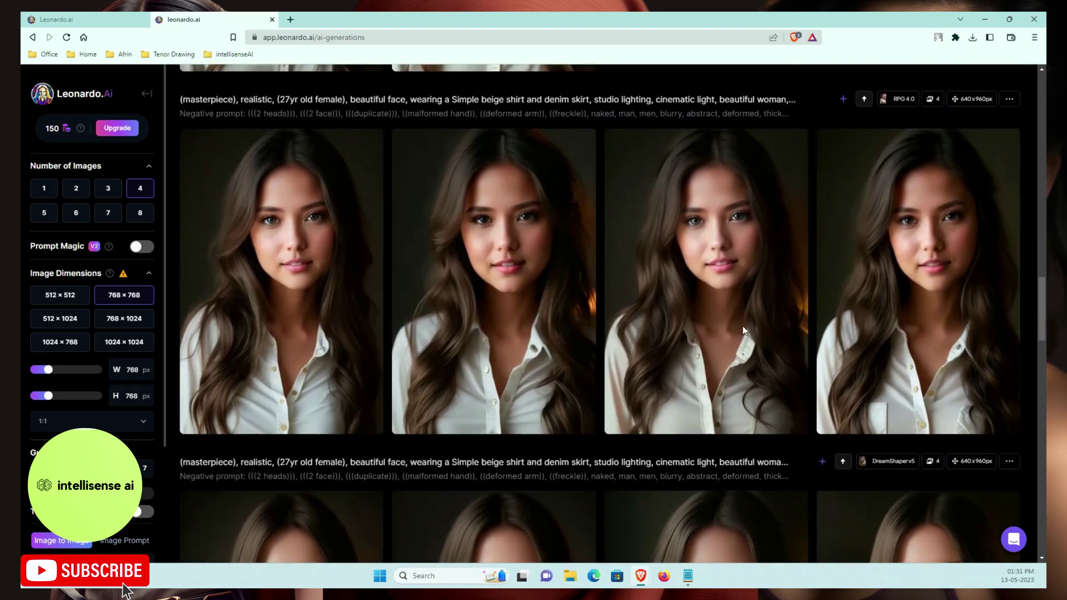
scroll(743, 328, "up", 8)
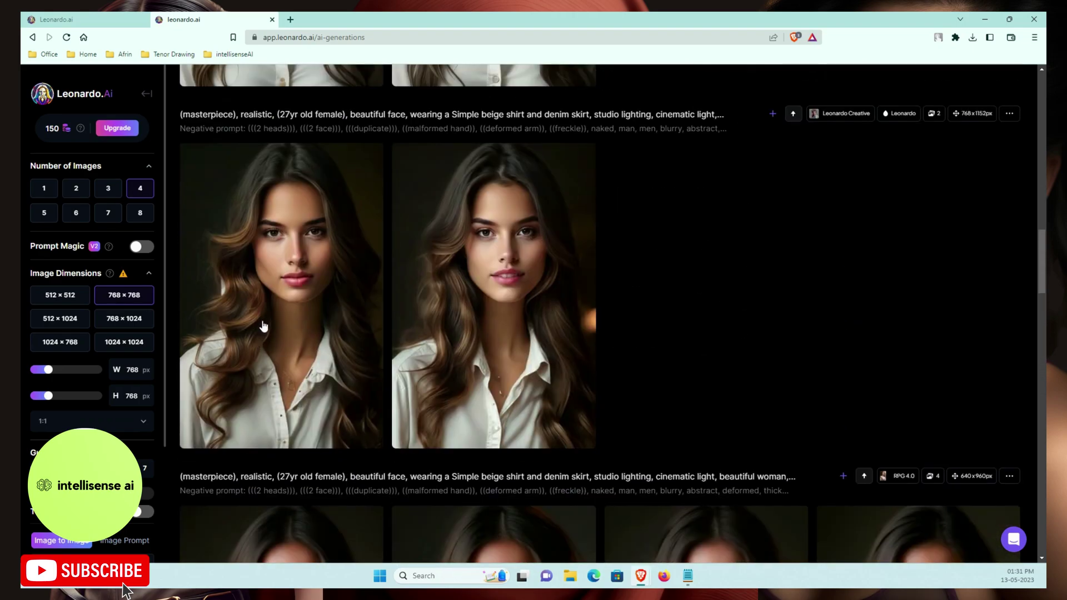
scroll(420, 375, "down", 5)
scroll(421, 375, "down", 6)
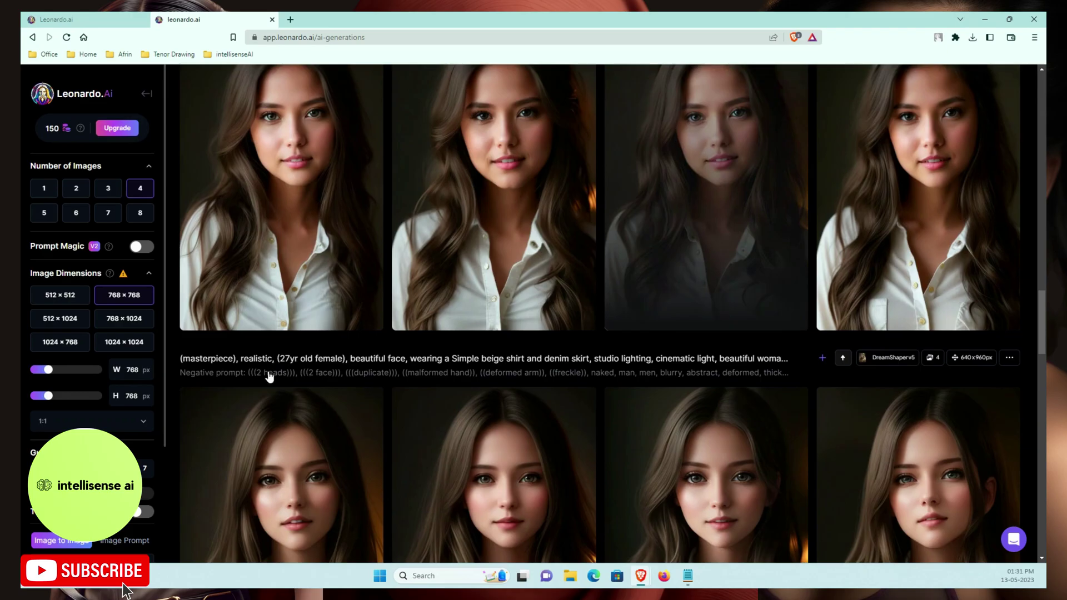
scroll(337, 358, "up", 15)
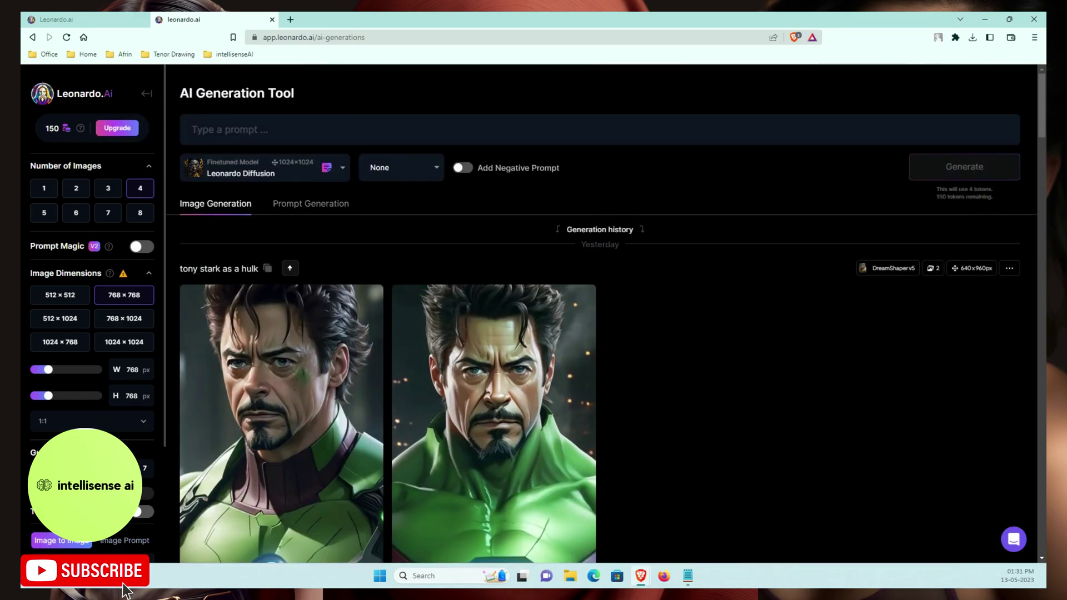
- Paste the Notepad prompt beginning '(masterpiece), realistic, stunning hyperrealistic photograph' into the prompt box
left_click(254, 133)
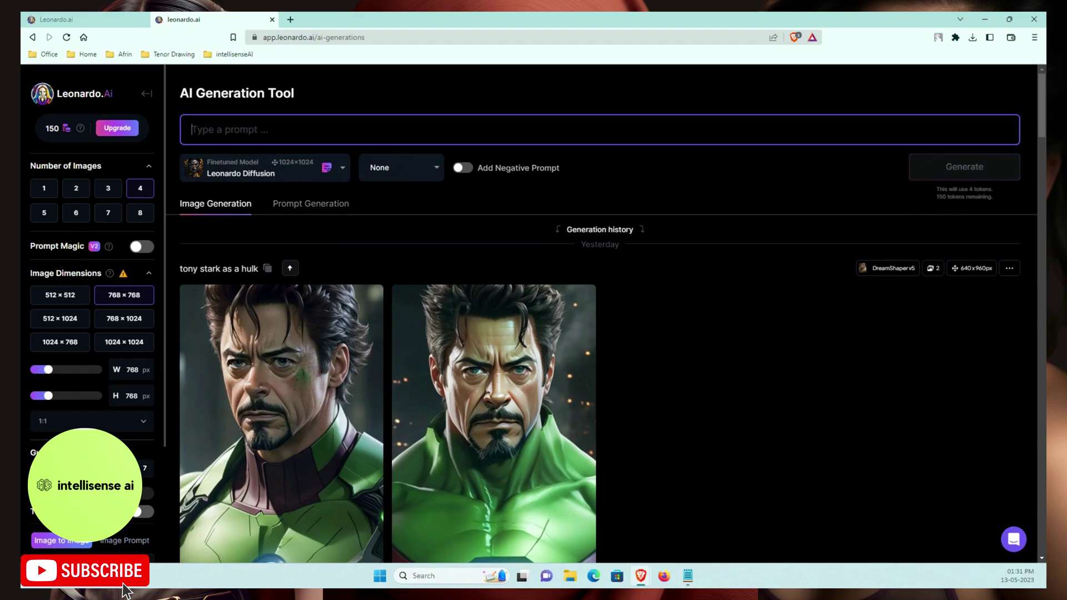
left_click(127, 591)
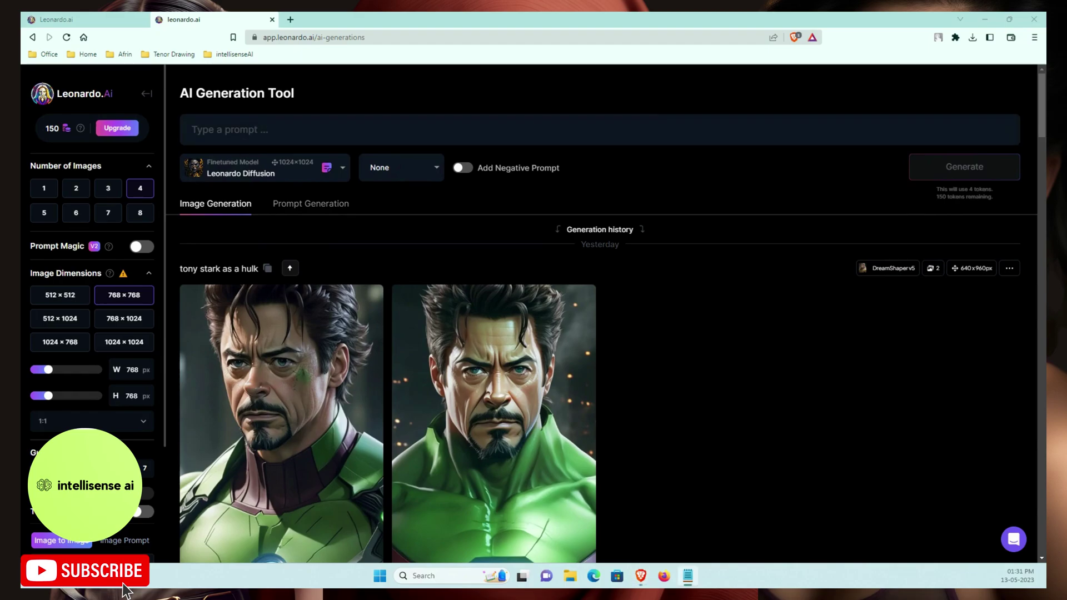
key("alt+Tab")
left_click(274, 129)
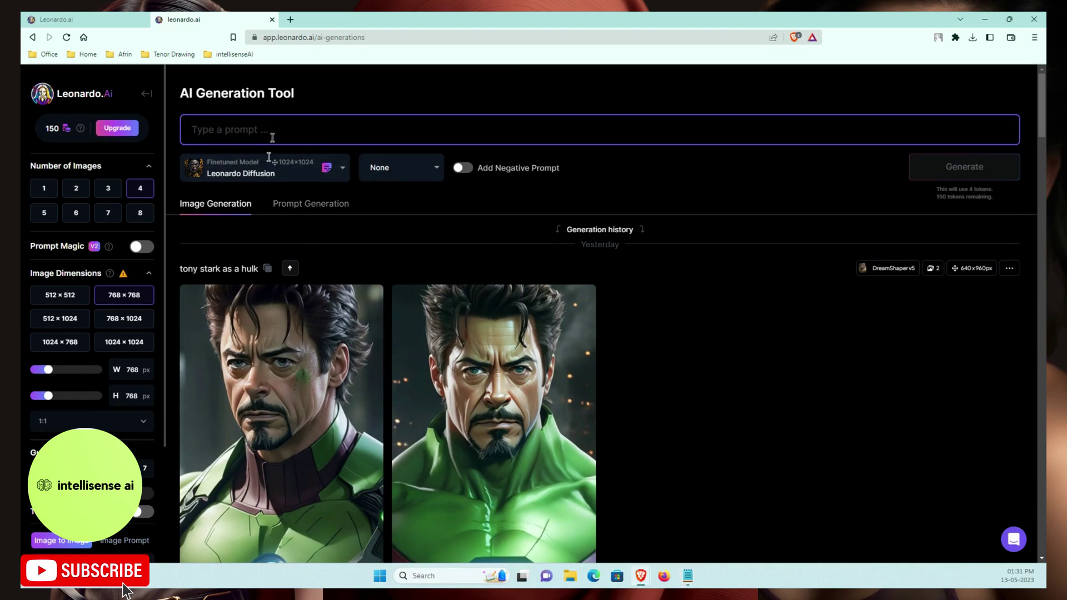
type("(masterpiece), realistic, stunning hyperrealistic photograph, extremely detailed photo of an amazing Incredibly beautiful cute 22-year-old girl in a bold open-breasted loose sheer tank top, shorts, her delicate curves illuminated by the soft light, studio lighting, mischievous smile, earrings, perfect body proportion, large-breasted, E cup, short straight black hair, bangs, highly Detailed skin textures, a perfect detailed face with bright makeup, highly detailed symmetric dark eyes with circular iris, octane render, intricately detailed, trending on artstation, Isometric, Centered hyperrealistic cover photo, awesome full color, hand-drawn, high definition, cinematic, neoprene, style, bioluminescent, 8 life-size, 8k Resolution, curiously complete, elegant, close to perfection, dynamic, highly detailed, character sheet, concept art, smooth, positioned so that their bodies are symmetrical and balanced directly towards the viewer")
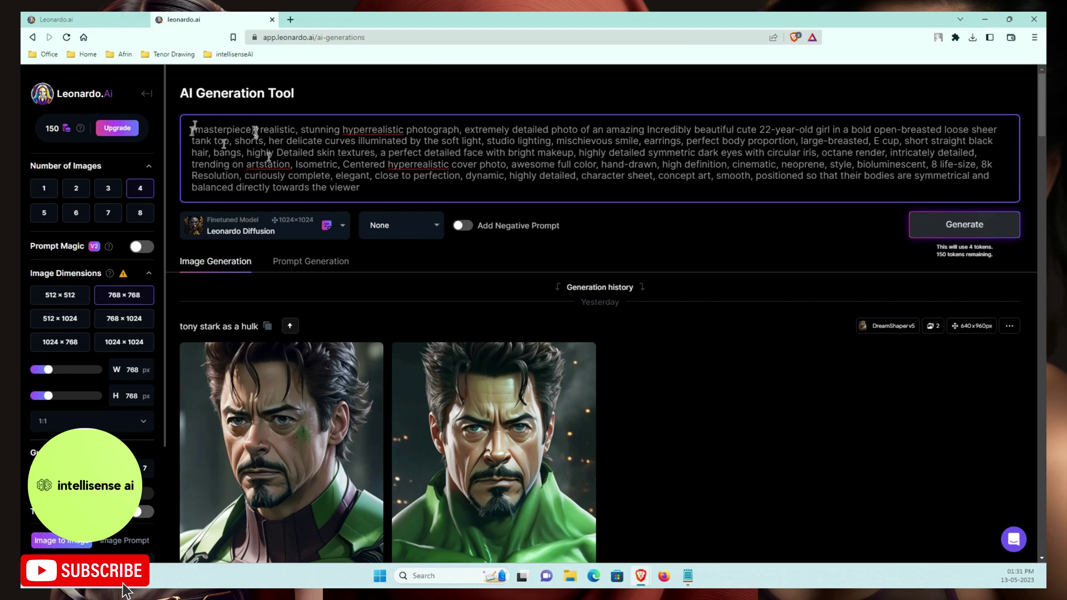
- Review the pasted prompt, selecting the words realistic, stunning and hyperrealistic
double_click(272, 129)
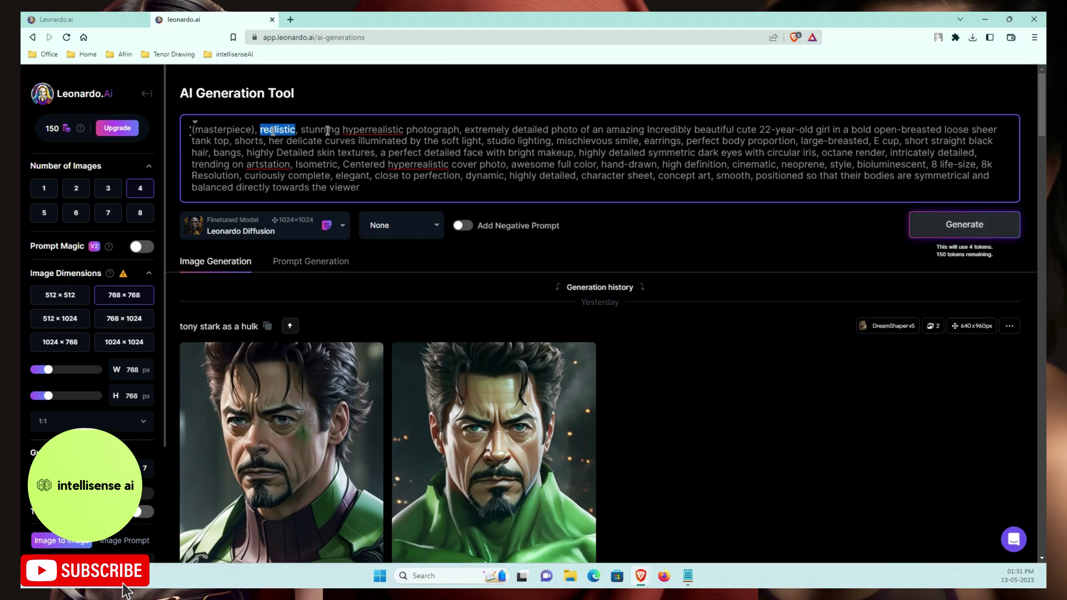
left_click(327, 130)
double_click(327, 130)
double_click(375, 130)
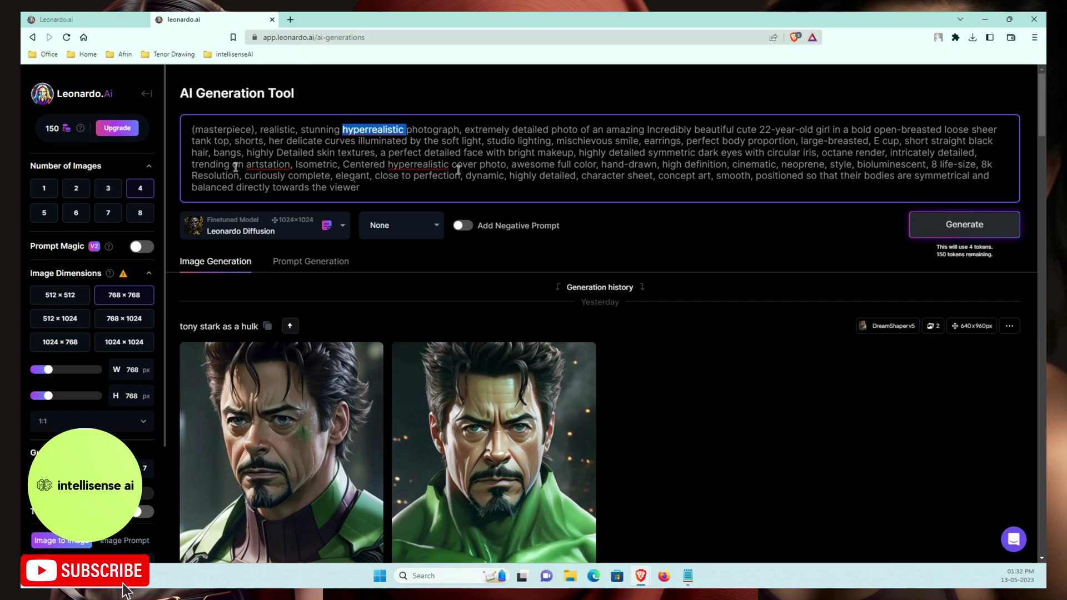
key("alt+Tab")
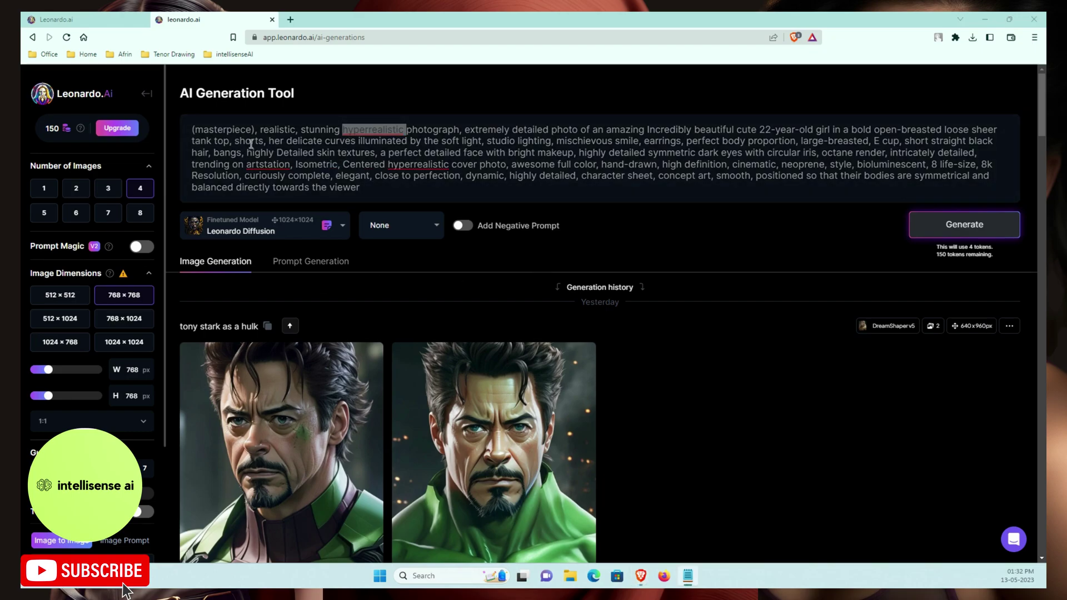
key("alt+Tab")
left_click(334, 189)
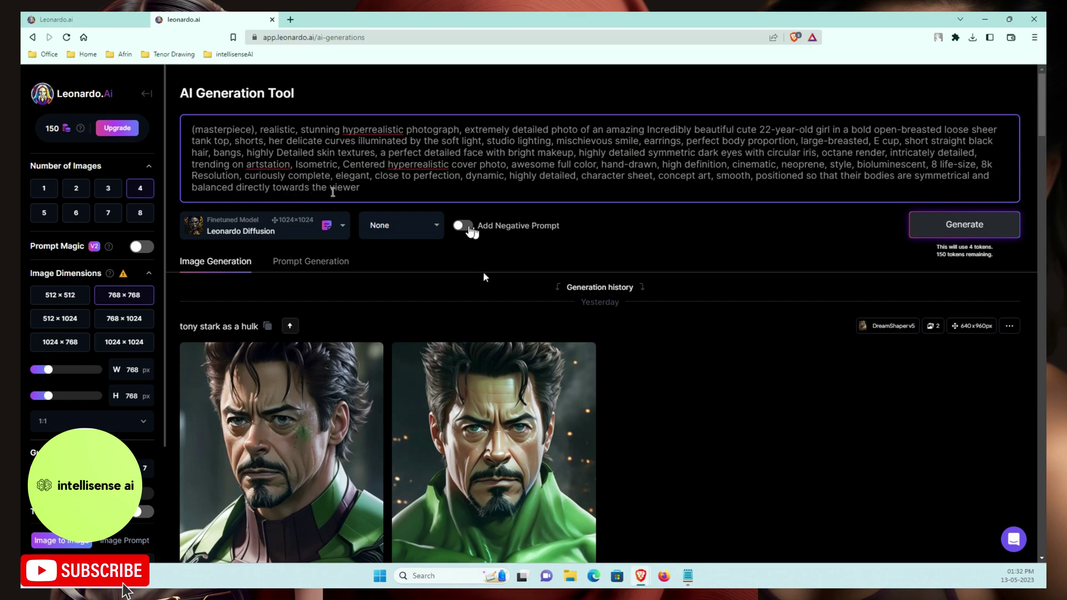
- Turn on Add Negative Prompt and paste the list starting 'too many clothes, close up, over one head'
left_click(472, 231)
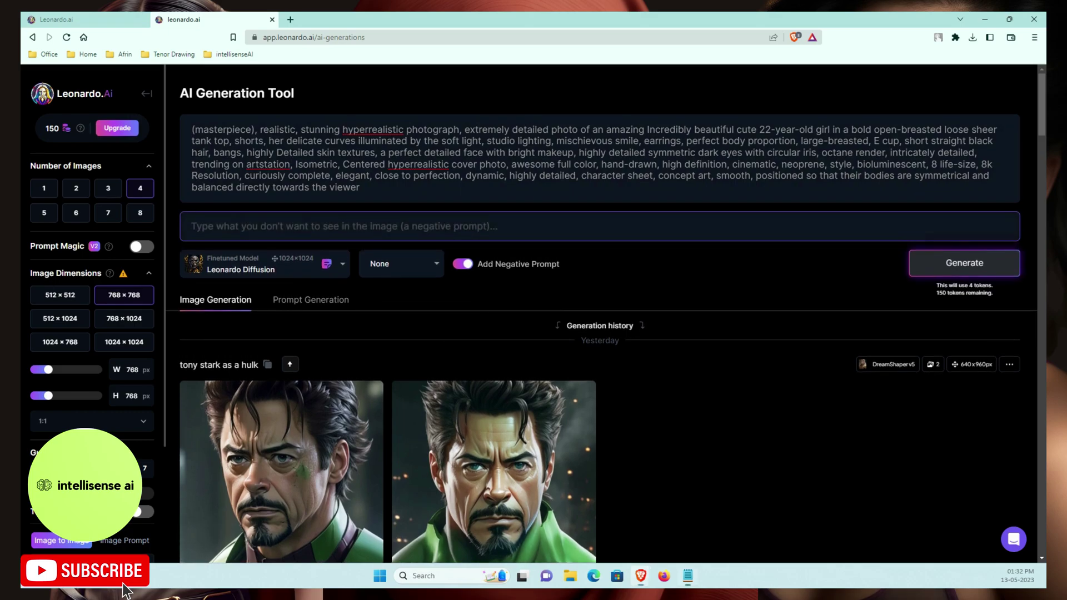
key("alt+Tab")
key("alt+Tab")
left_click(233, 231)
type("too many clothes, close up, over one head, two faces, two bodys, plastic, Deformed, blurry, bad anatomy, bad eyes, crossed eyes, disfigured, poorly drawn face, mutation, mutated, ((extra limb)), ugly, poorly drawn hands, missing limb, blurry, floating limbs, disconnected limbs, malformed hands, blur, out of focus, long neck, long body, ((((mutated hands and fingers)))), (((out of frame))), blender, doll, cropped, low-res, poorly-drawn face, out of frame double, two heads, blurred, ugly, disfigured, over five fingers on each hand, deformed, repetitive, black and white, grainy, extra limbs, bad anatomyHigh pass filter, airbrush, portrait, zoomed, soft light, smooth skin, closeup, deformed, extra limbs, extra fingers, mutated hands, bad anatomy, bad proportions, blind, ugly eyes, dead eyes, blur, vignette, out of shot, gaussian, monochrome, grainy, noisy, text, writing, watermark, logo, oversaturation, over saturation, over shadow, bra")
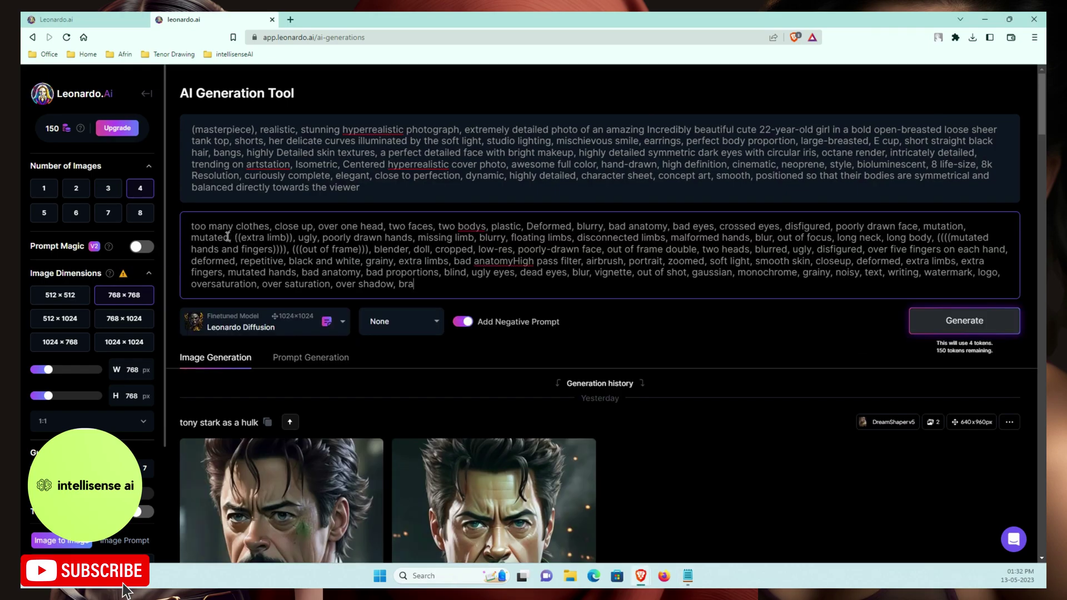
left_click_drag(193, 229, 520, 226)
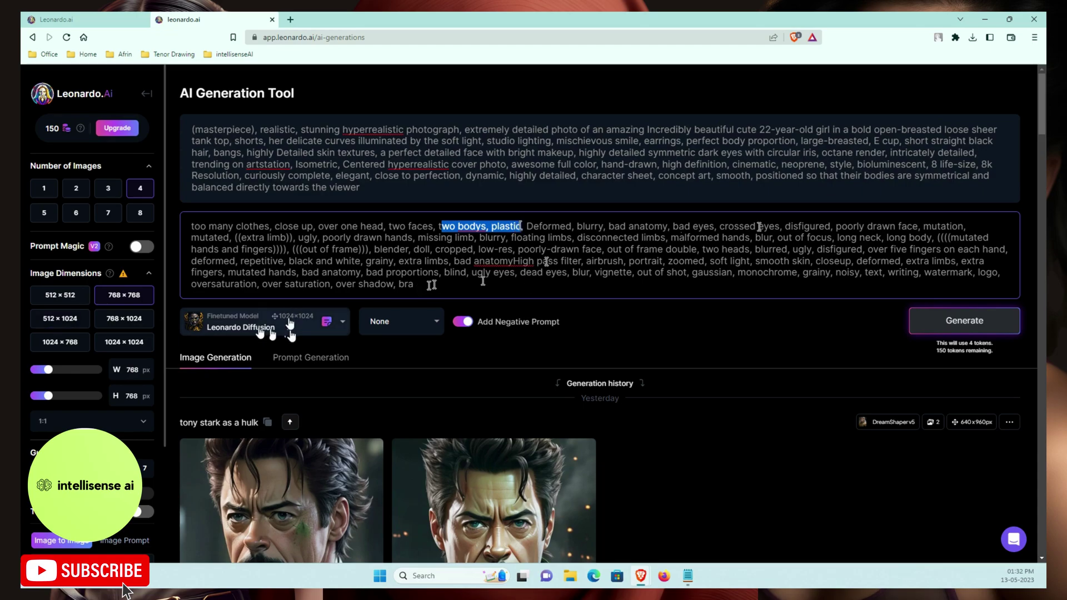
key("shift+Left")
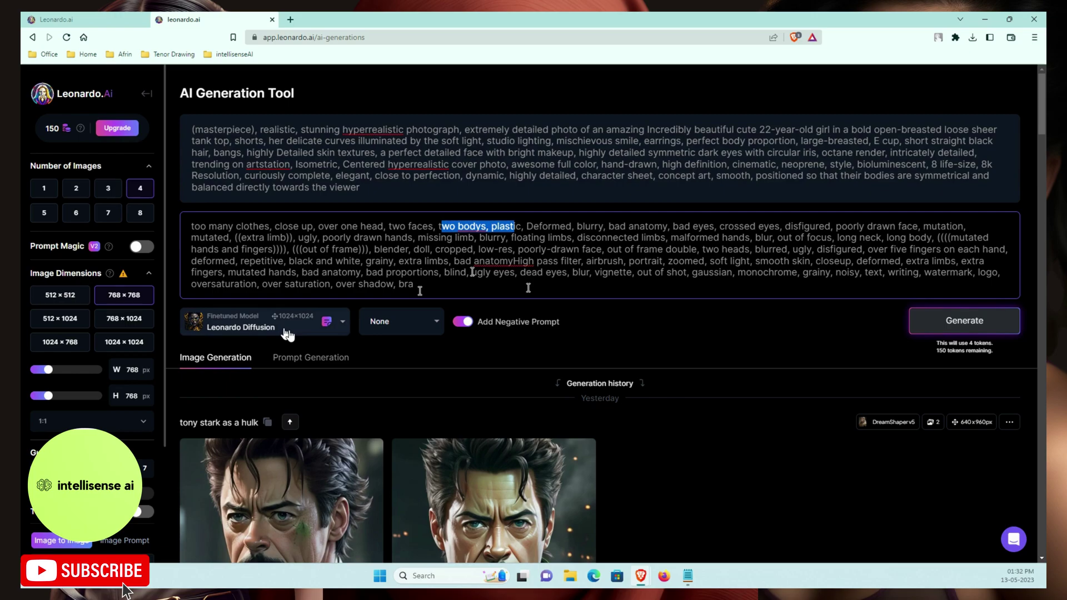
left_click(287, 335)
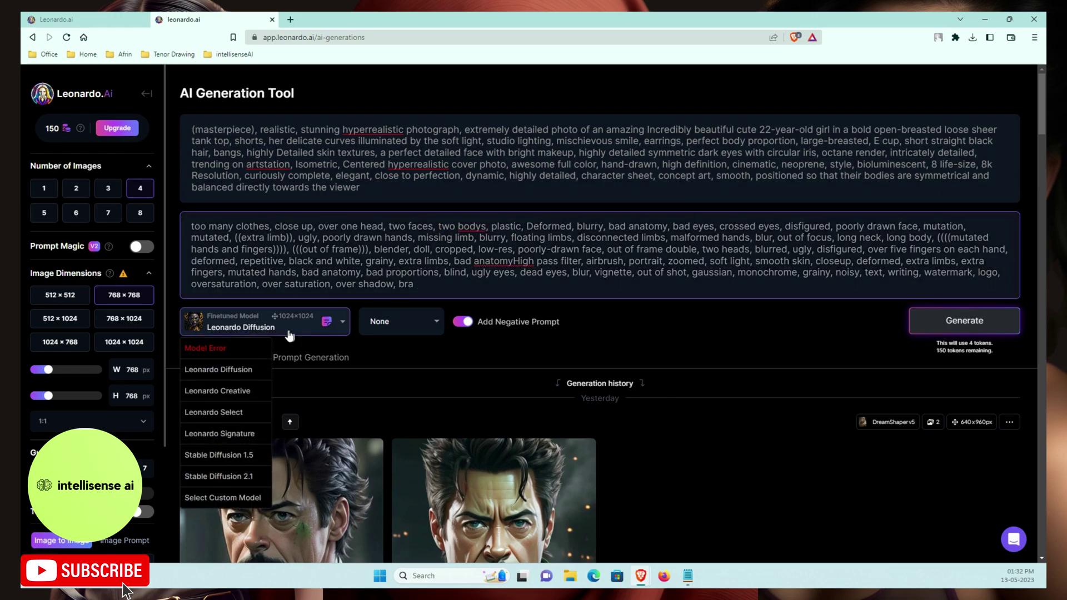
- Search Platform Models for 'Deliberate 1' and open the Deliberate 1.1 model card
left_click(221, 499)
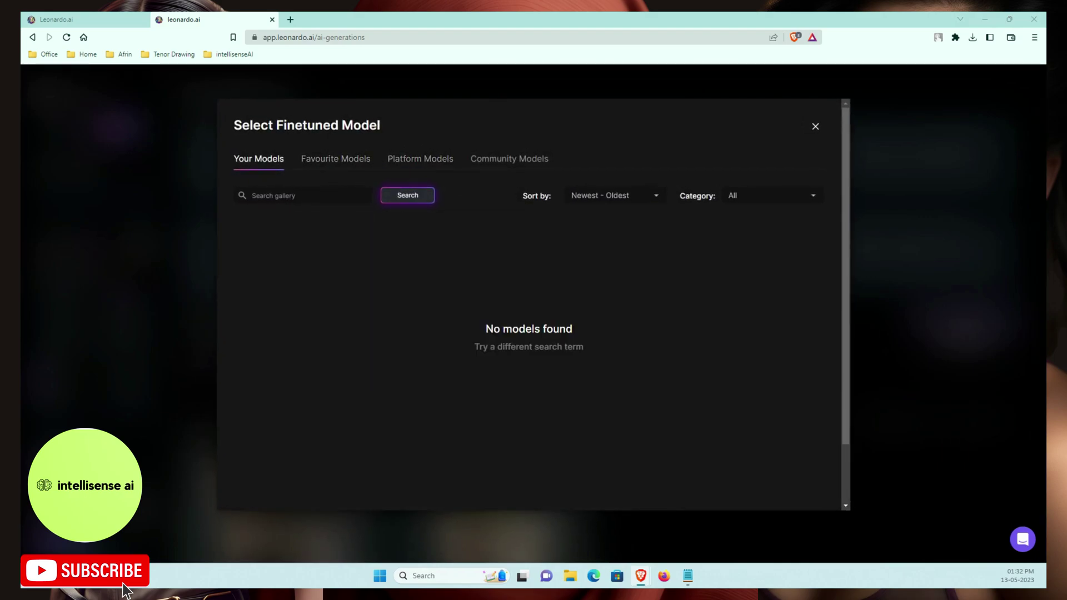
left_click(420, 158)
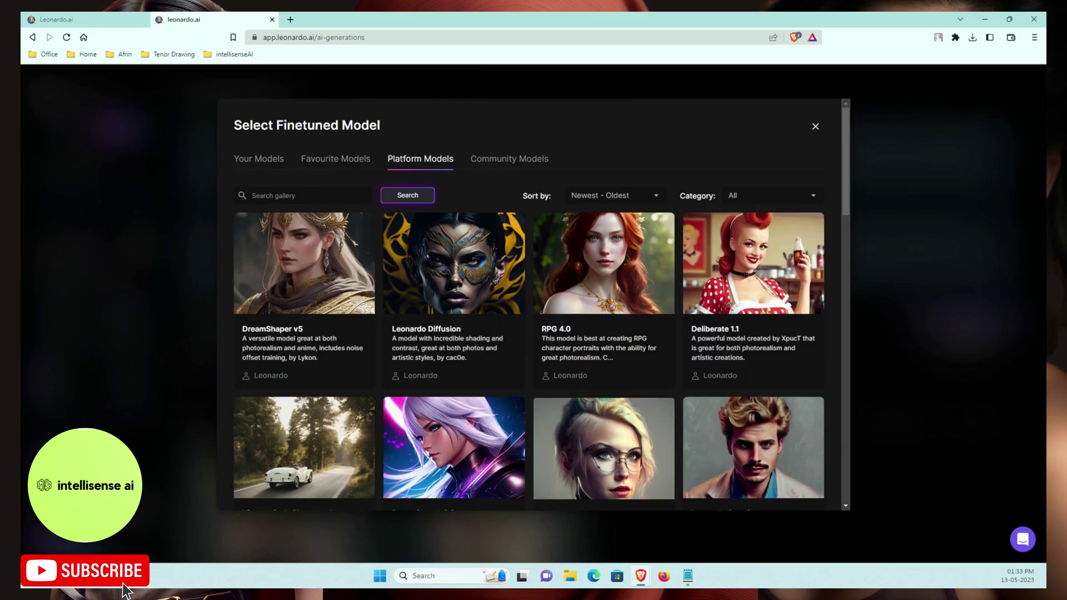
left_click(293, 195)
type("Deliberate 1.1")
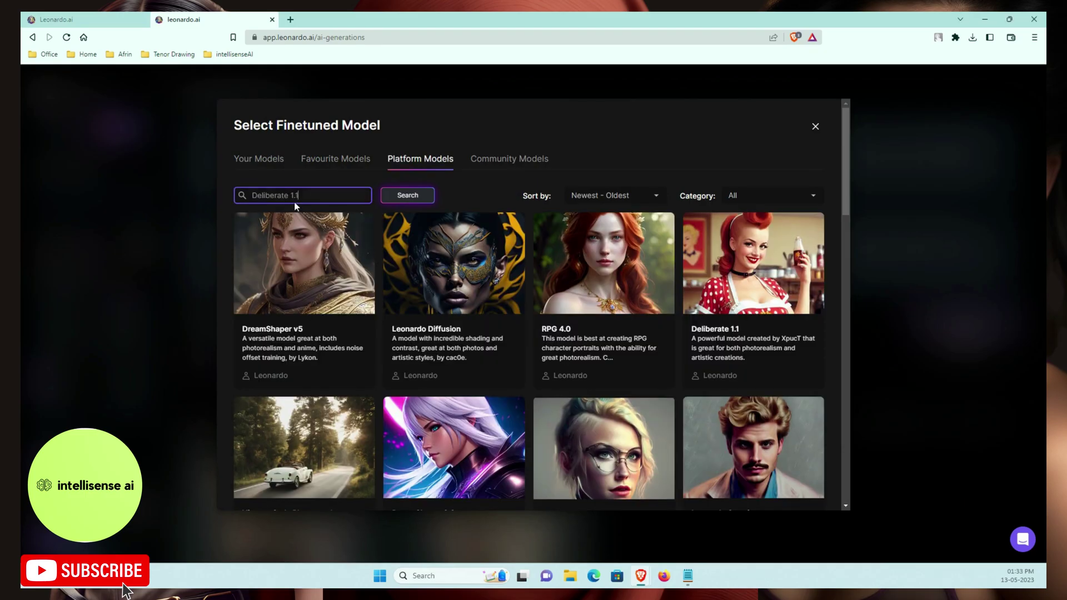
left_click(400, 202)
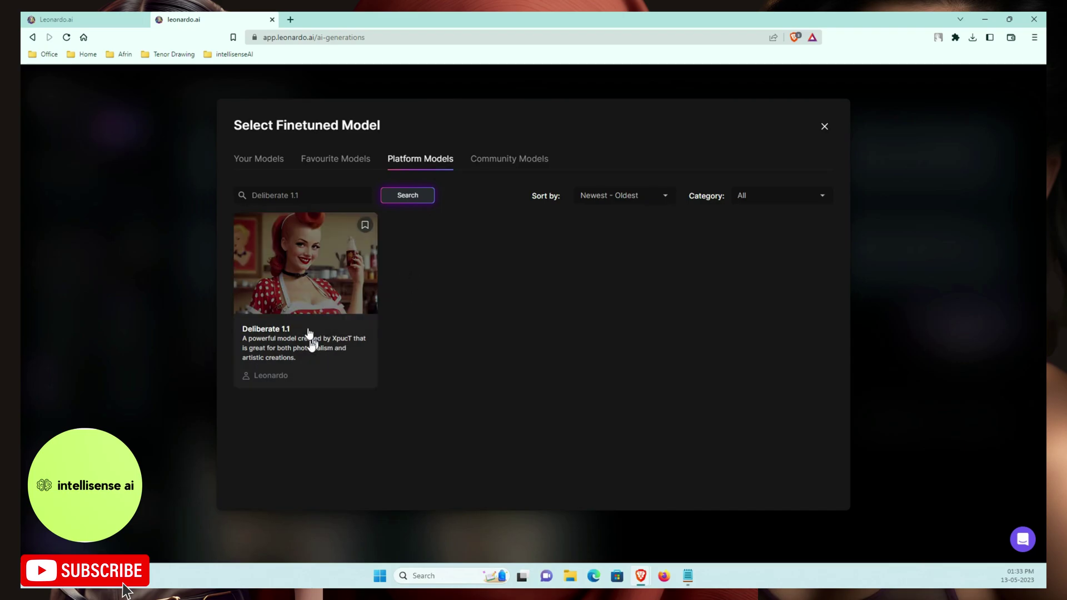
left_click(311, 332)
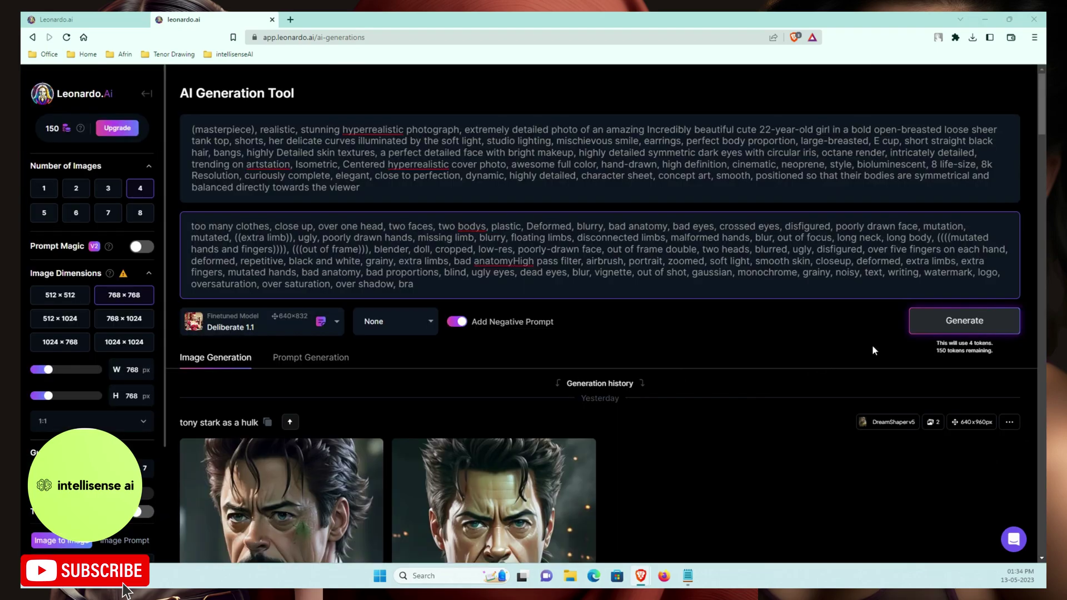
- Generate four 768×768 portraits with Deliberate 1.1, dropping tokens from 150 to 146
left_click(970, 329)
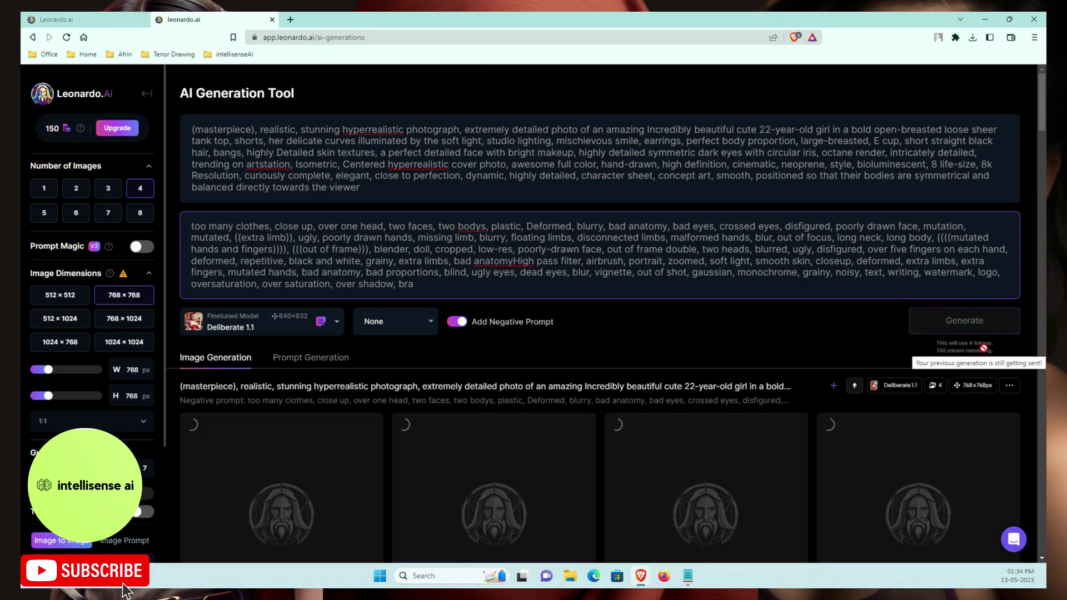
scroll(900, 318, "down", 1)
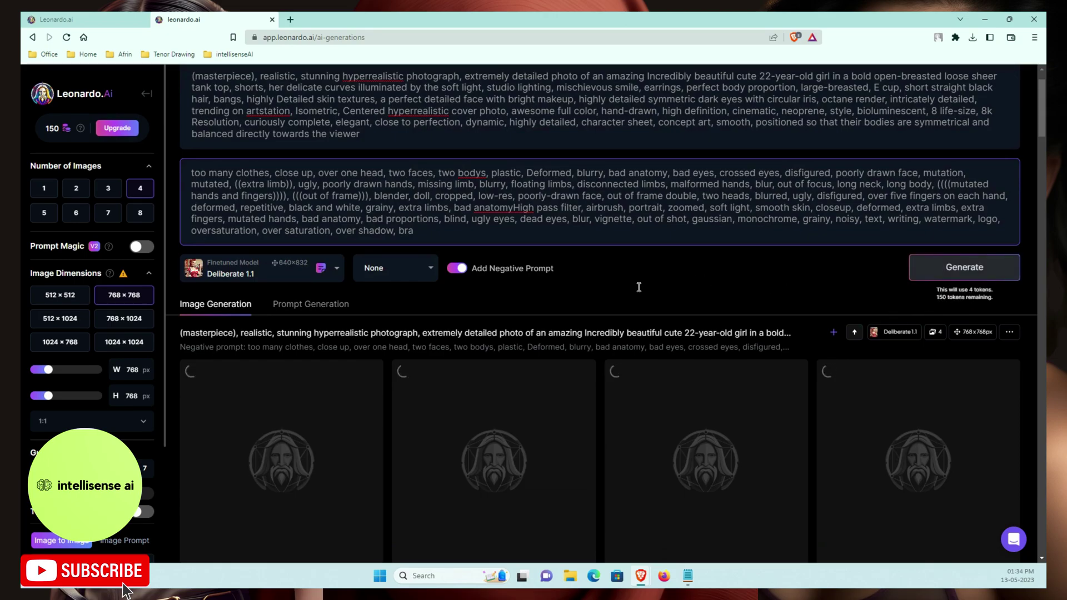
scroll(688, 282, "down", 1)
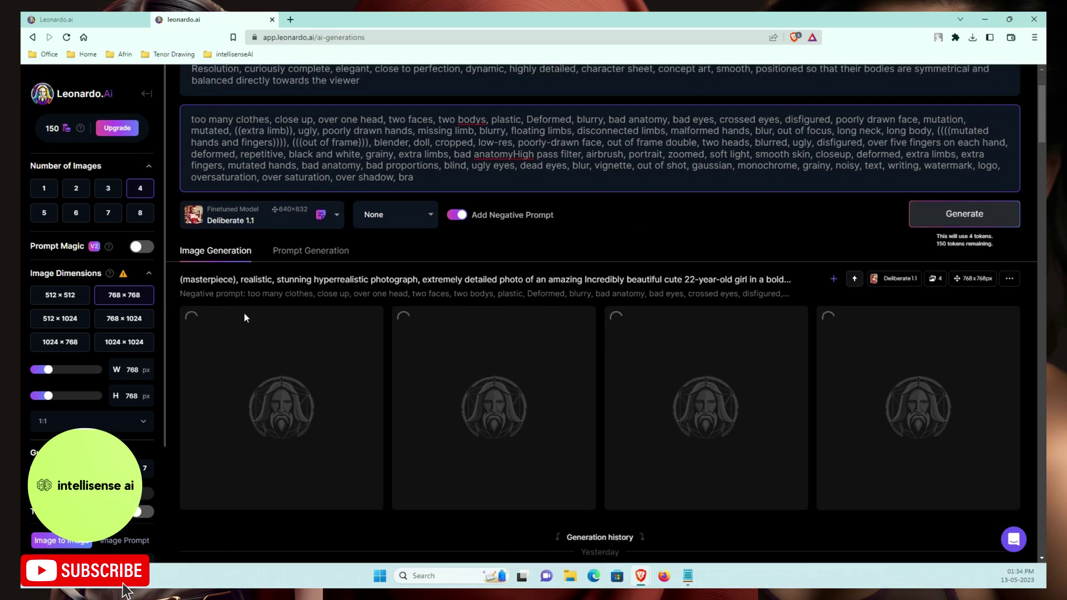
scroll(298, 338, "down", 2)
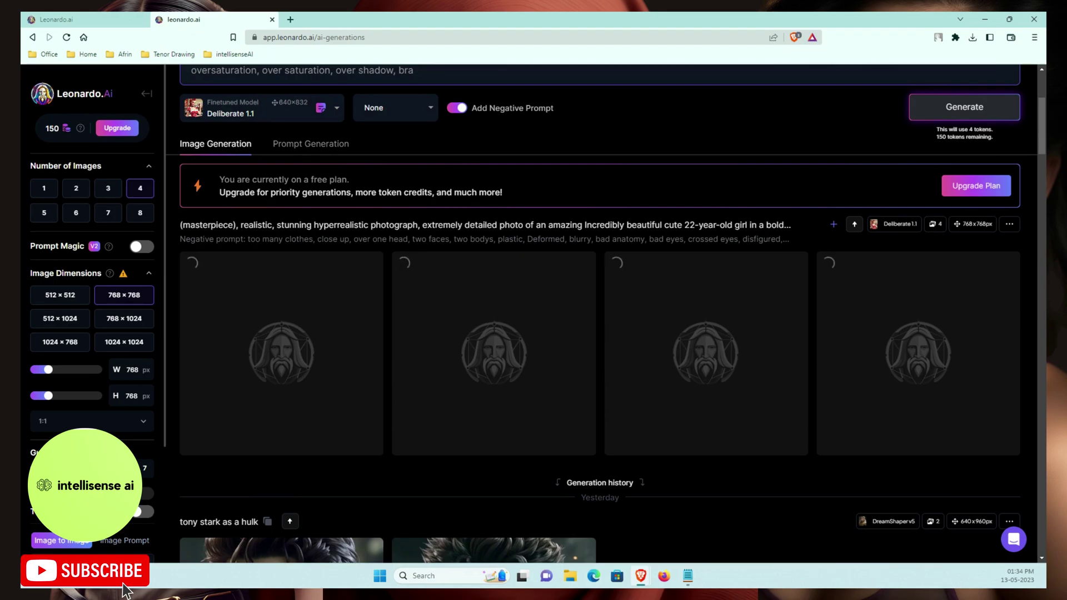
mouse_move(546, 326)
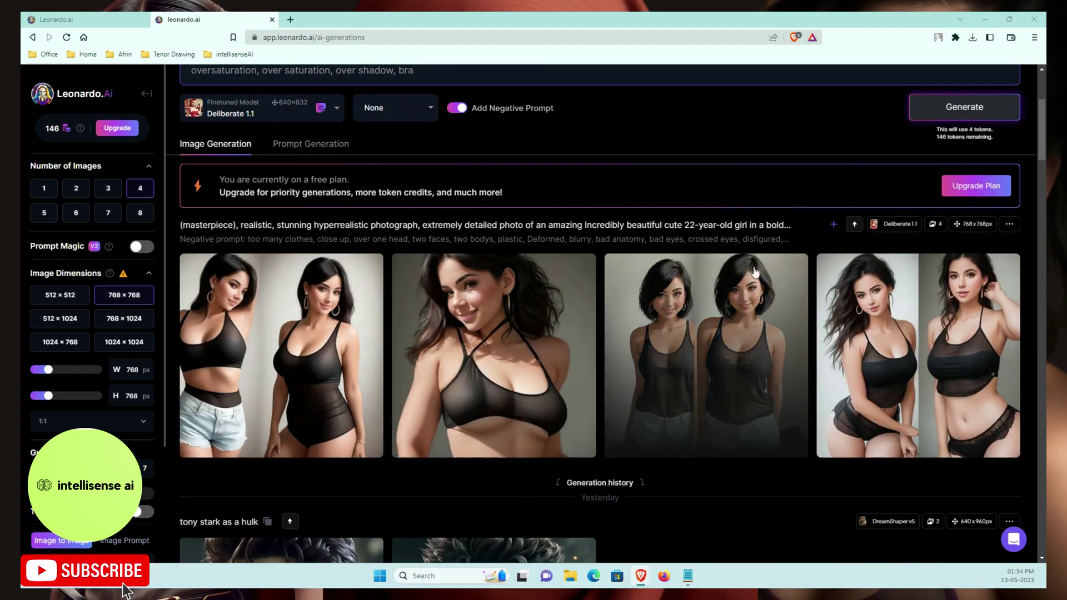
scroll(362, 340, "up", 2)
scroll(361, 340, "up", 2)
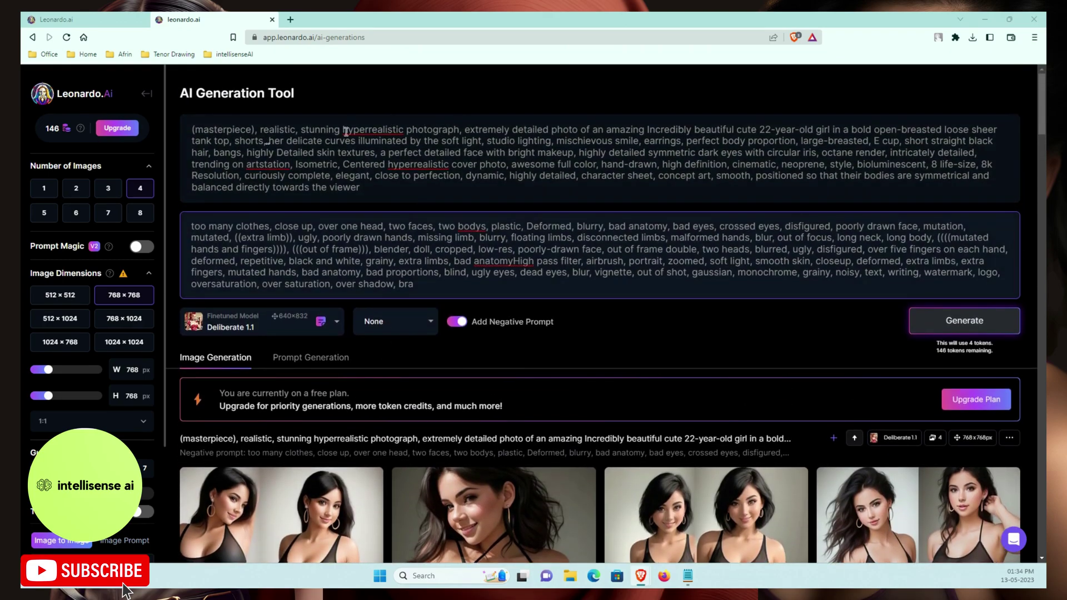
scroll(474, 280, "down", 2)
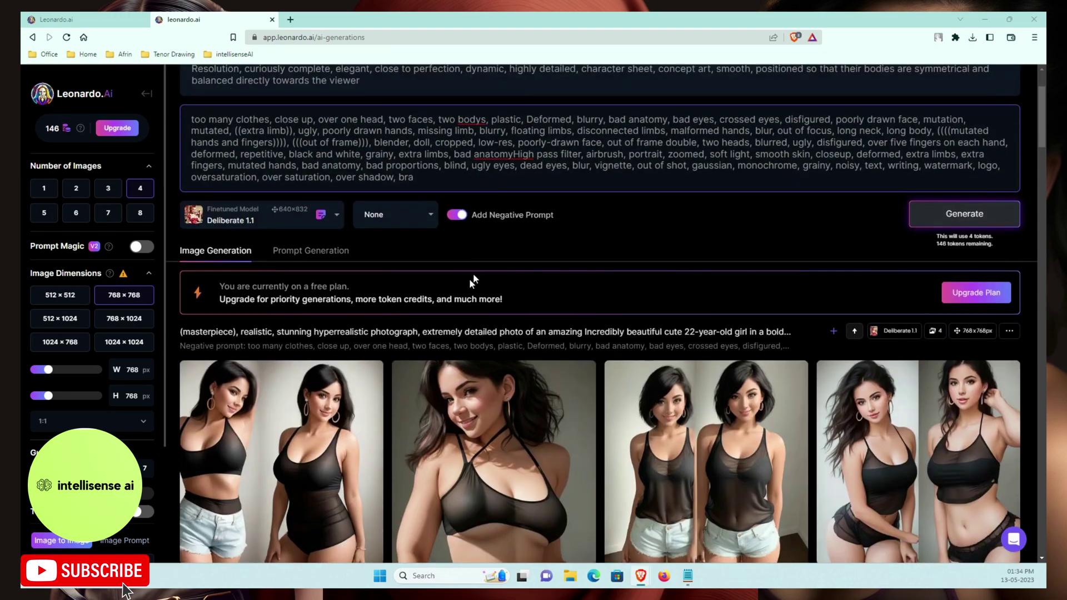
scroll(558, 335, "down", 2)
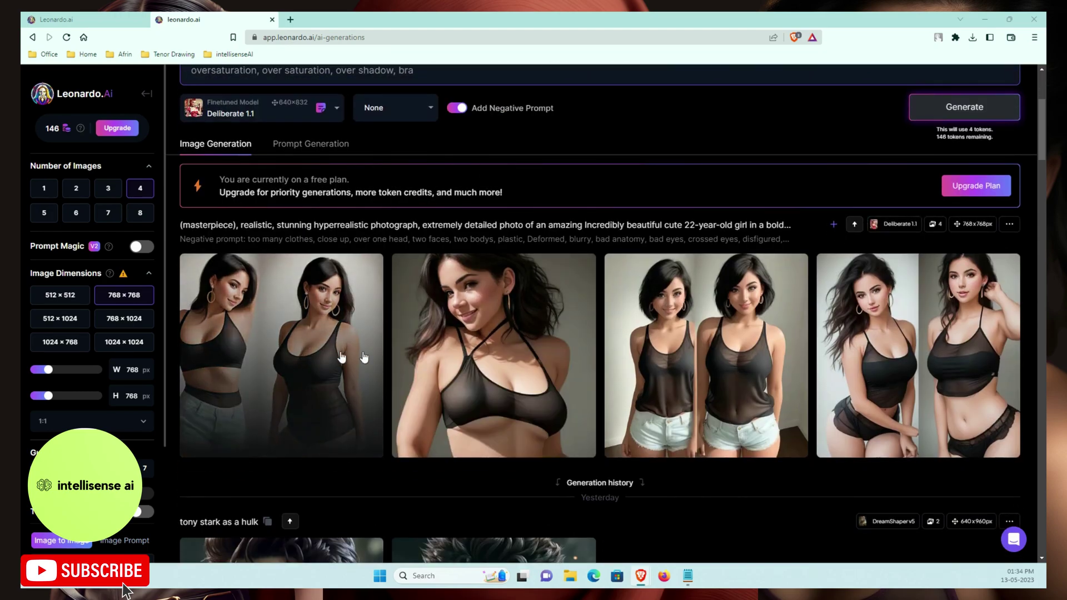
mouse_move(352, 312)
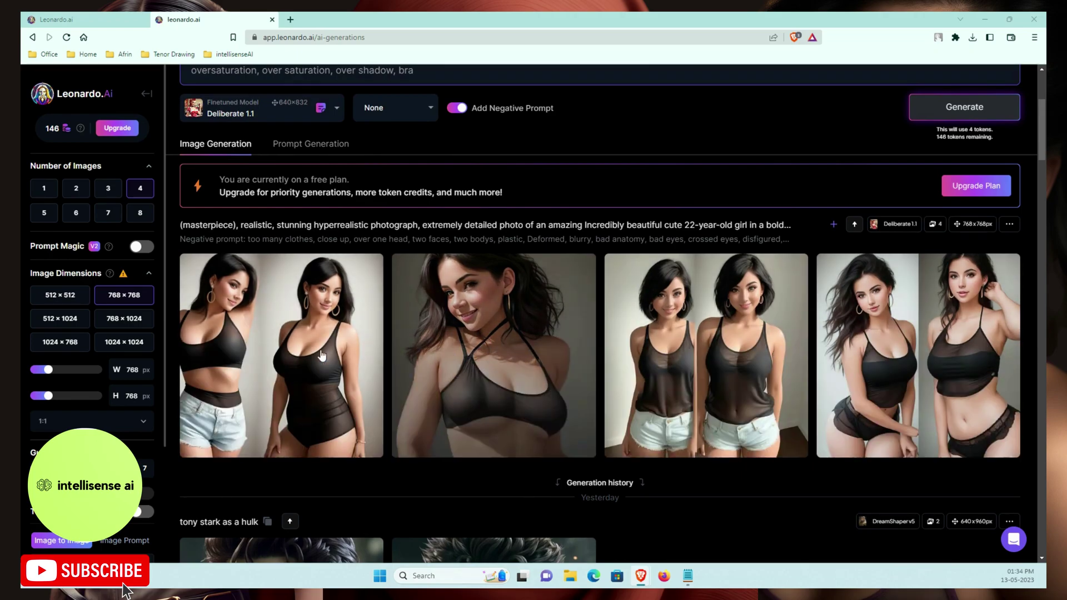
mouse_move(575, 370)
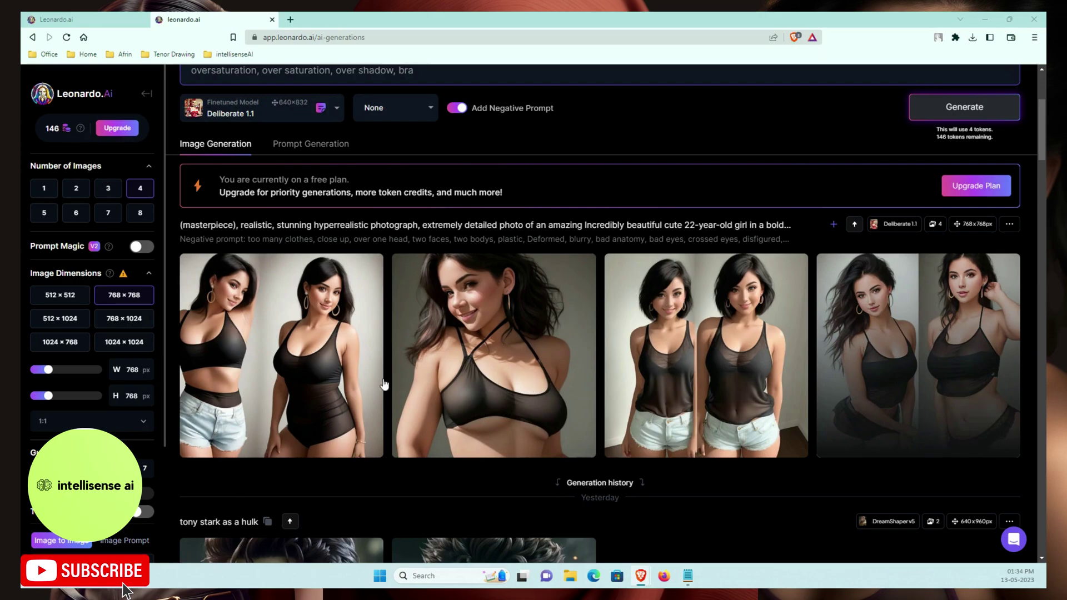
mouse_move(357, 367)
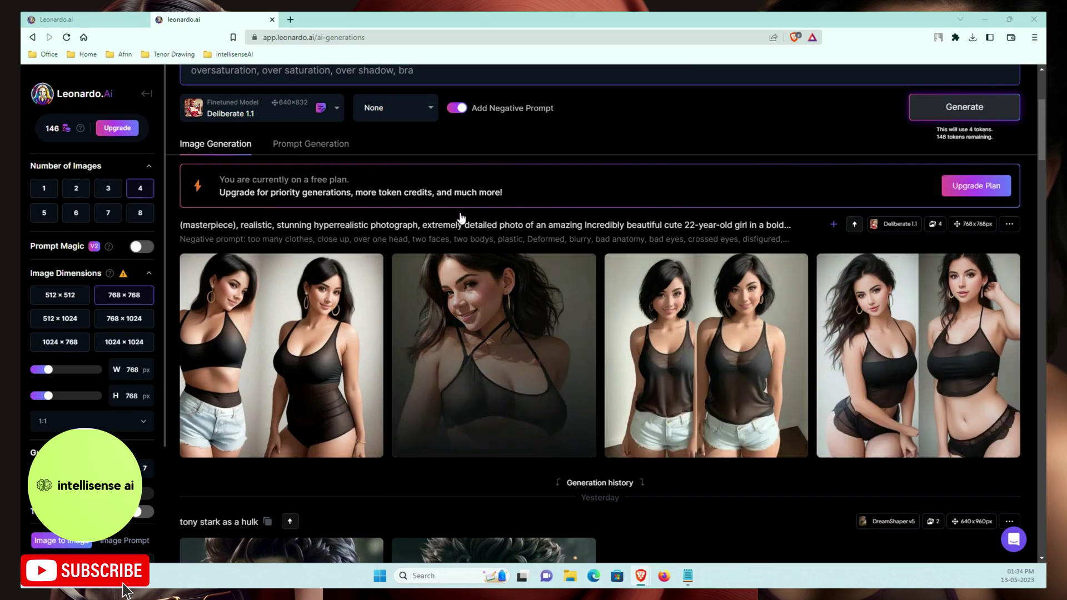
mouse_move(918, 356)
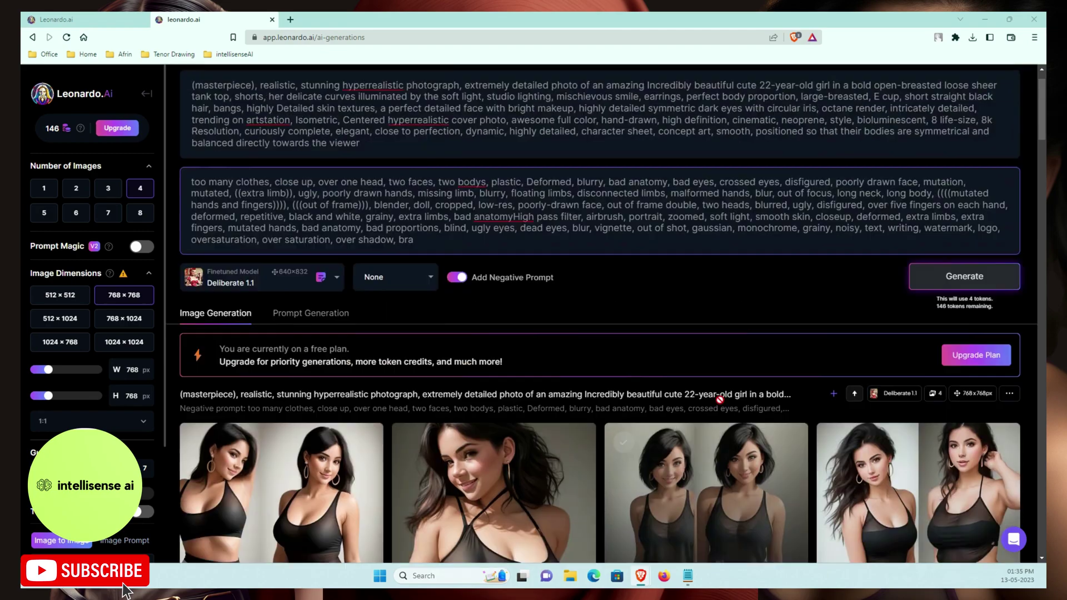
scroll(318, 375, "up", 3)
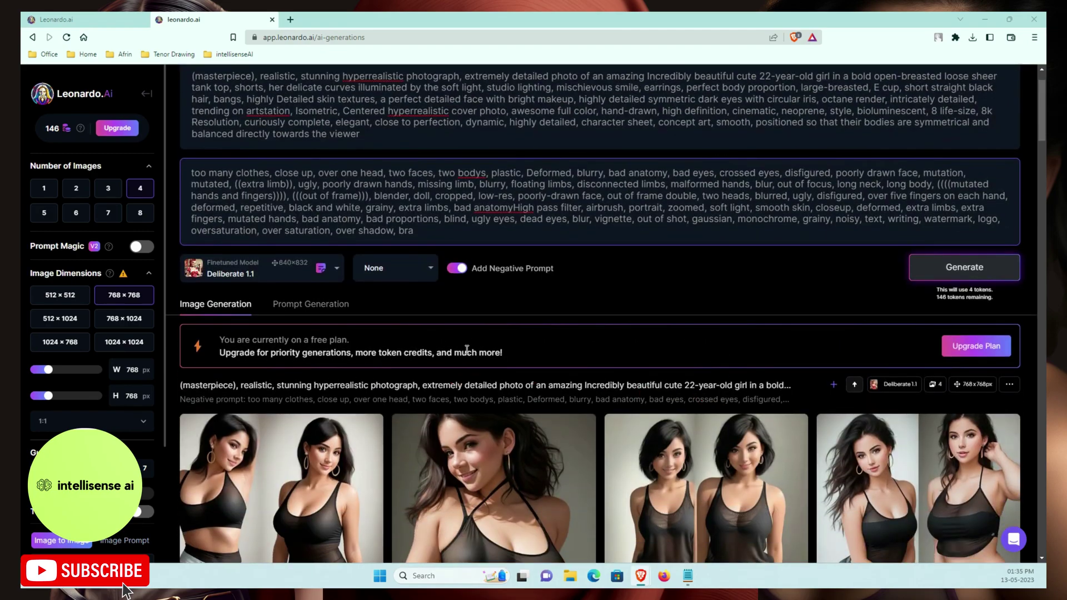
scroll(455, 351, "up", 1)
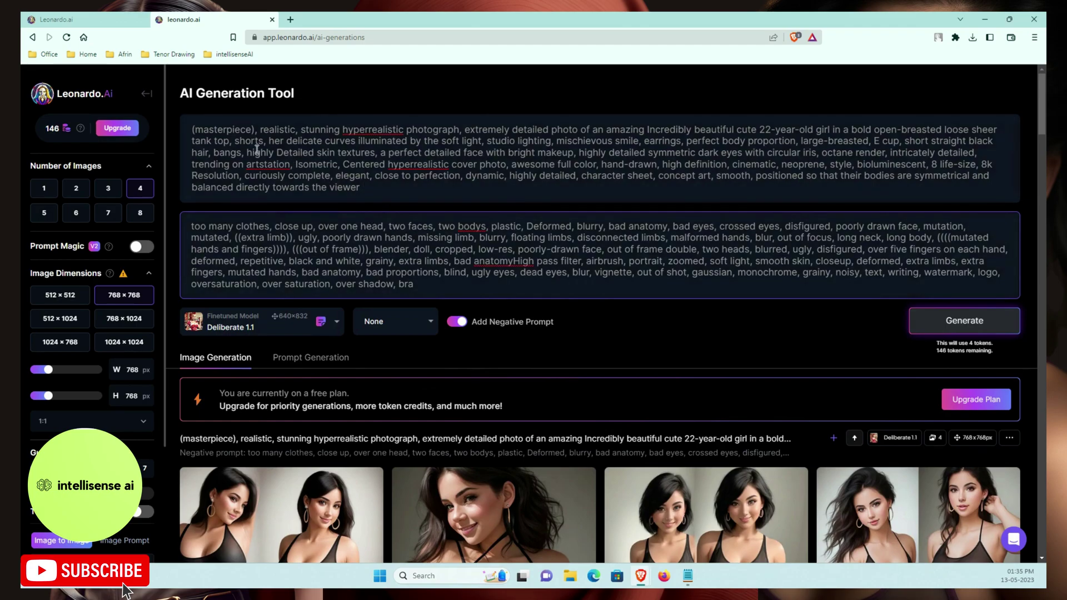
- Clear the old prompt and negative prompt text
left_click(178, 119)
key("ctrl+a")
key("BackSpace")
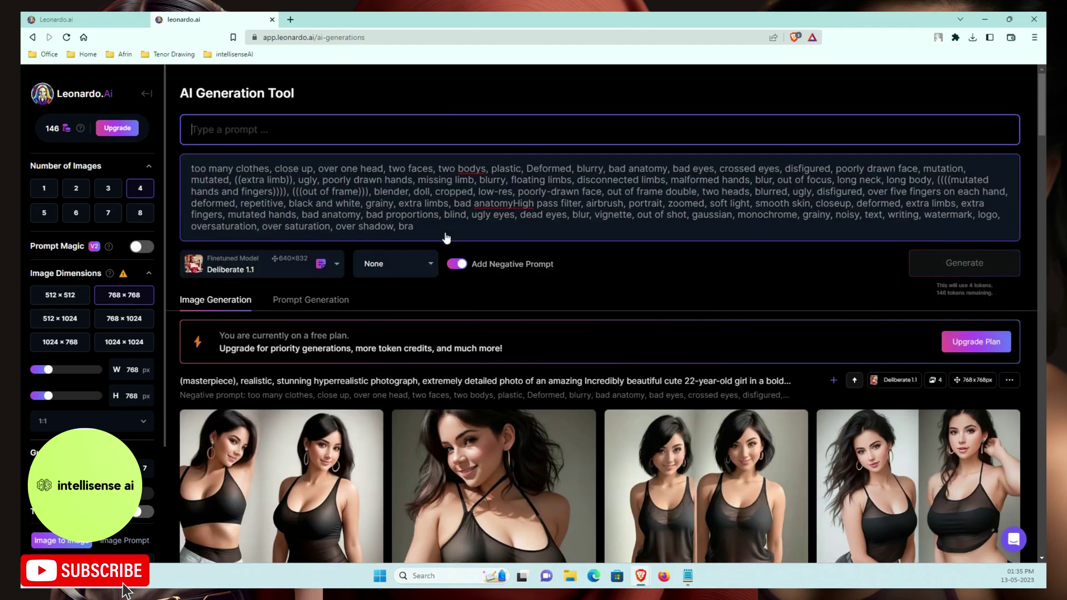
left_click(191, 168)
key("ctrl+a")
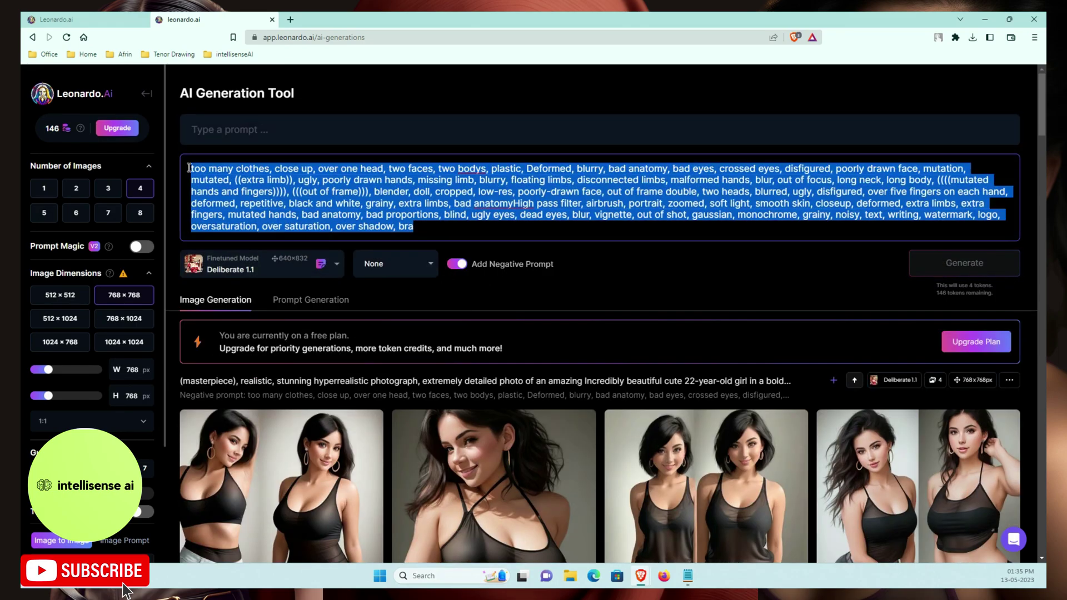
key("BackSpace")
- Paste the photorealistic shawl portrait prompt and the negative prompt starting 'cartoon, 2d, sketch'
left_click(251, 130)
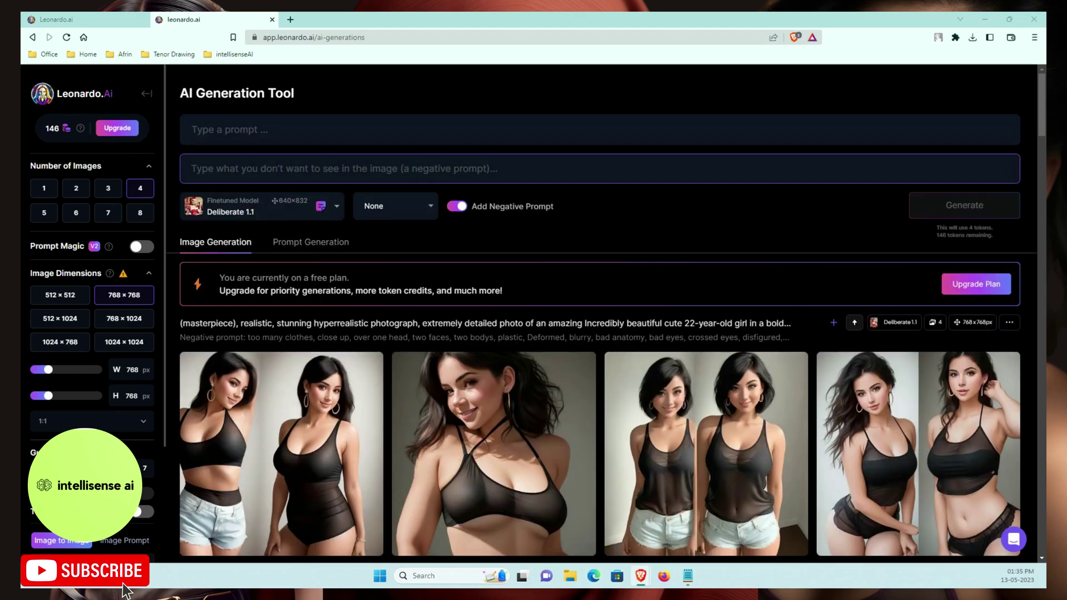
left_click(250, 132)
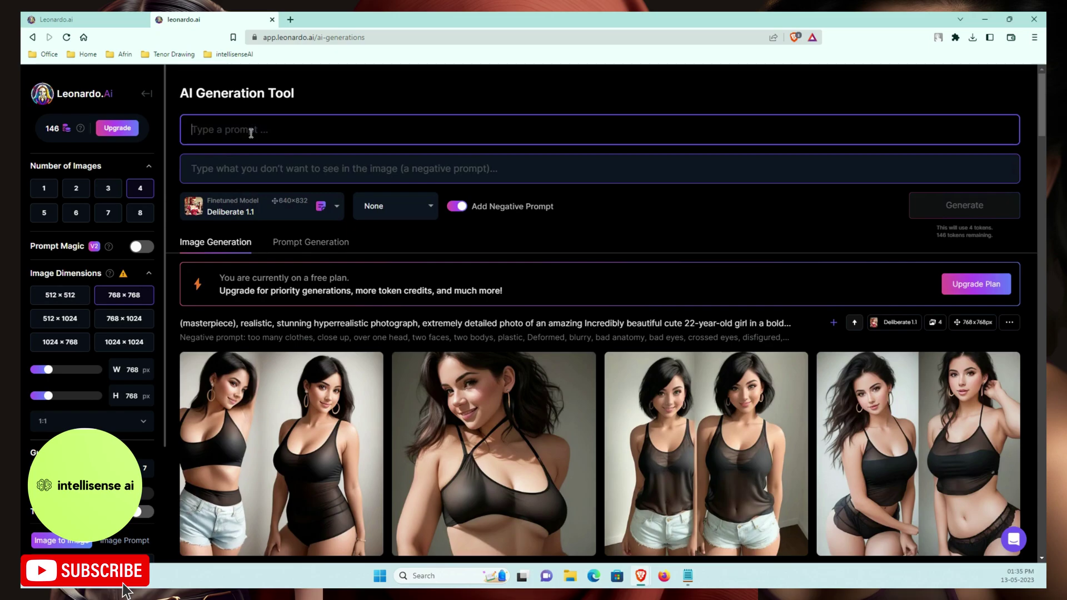
type("a photorealistic portrait of a stunningly beautiful woman without make-up, extremely detailed light hazel eyes, detailed symmetric realistic face, extremely detailed natural skin texture, peach fuzz, messy hair, wearing shawl over her head, masterpiece, absurdres, award winning photo by lee jeffries, nikon d850 film stock photograph, kodak portra 400 camera f1.6 lens, extremely detailed, amazing, fine detail, rich colors, hyper realistic lifelike texture, dramatic lighting, unrealengine, trending on artstation, cinestill 800 tungsten, looking at the viewer, photo realistic, RAW photo, TanvirTamim, high quality, highres, sharp focus, extremely detailed, cinematic lighting, 8k uhd")
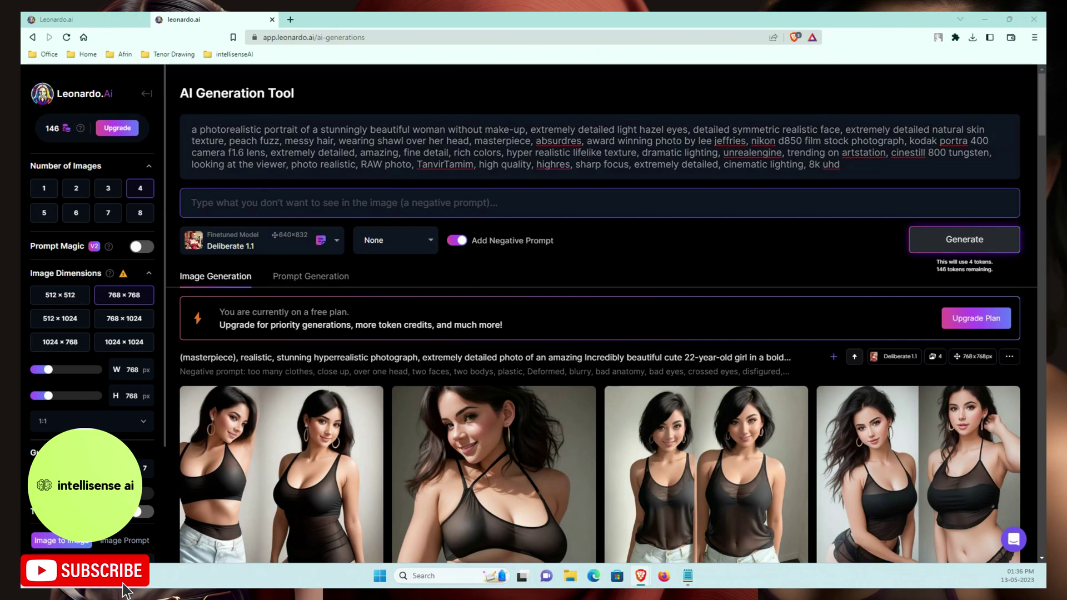
left_click(264, 210)
left_click(264, 210)
type("cartoon, 2d, sketch, drawing, anime, open mouth, nudity, naked, nsfw, helmet, head gear, close up, blurry eyes, two heads, two faces, plastic, Deformed, blurry, bad anatomy, bad eyes, crossed eyes, disfigured, poorly drawn face, mutation, mutated, extra limb, ugly, poorly drawn hands, missing limb, blurry, floating limbs, disconnected limbs, malformed hands, blur, out of focus, long neck, long body, mutated hands and fingers, out of frame, blender, doll, cropped, low-res, close-up, poorly-drawn face, out of frame double, blurred, ugly, disfigured, too many fingers, deformed, repetitive, black and white, grainy, extra limbs, bad anatomyHigh pass filter, airbrush, zoomed, soft light, deformed, extra limbs, extra fingers, mutated hands, bad anatomy, bad proportions , blind, bad eyes, ugly eyes, dead eyes, blur, vignette, out of shot, out of focus, gaussian, closeup, monochrome, grainy, noisy, text, writing, watermark, logo, oversaturation,over saturation,over shadow")
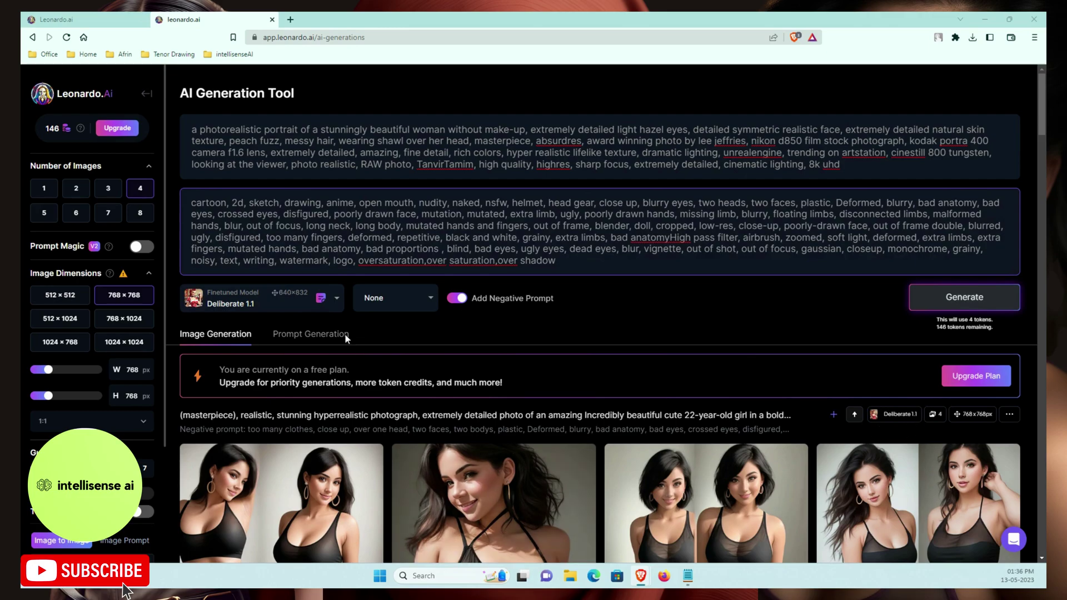
- Search the model gallery for DreamShaper v5 and make it the generation model at 640×832
left_click(300, 307)
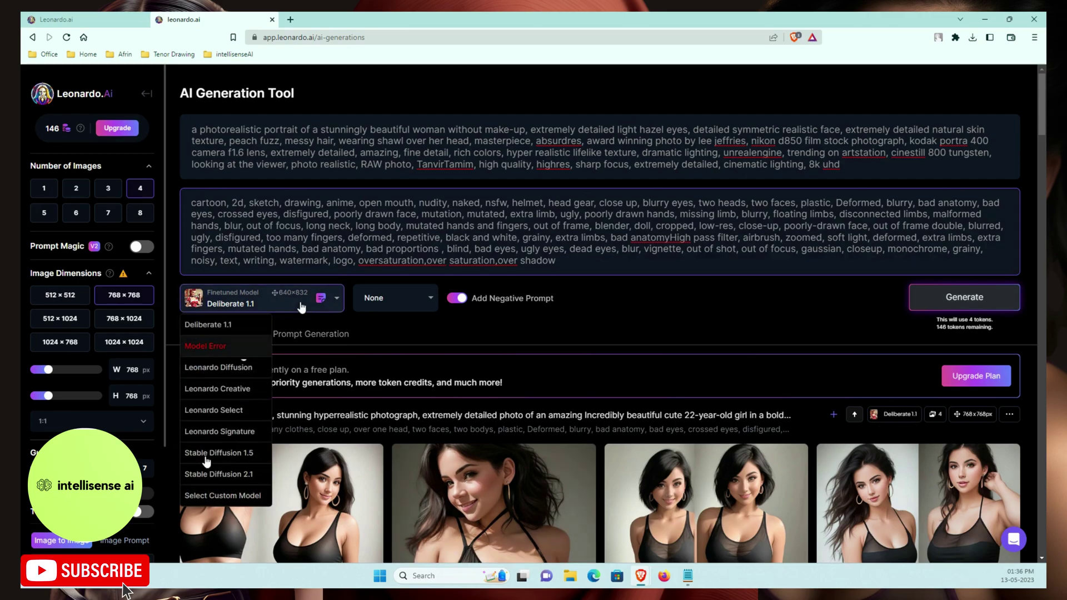
left_click(221, 496)
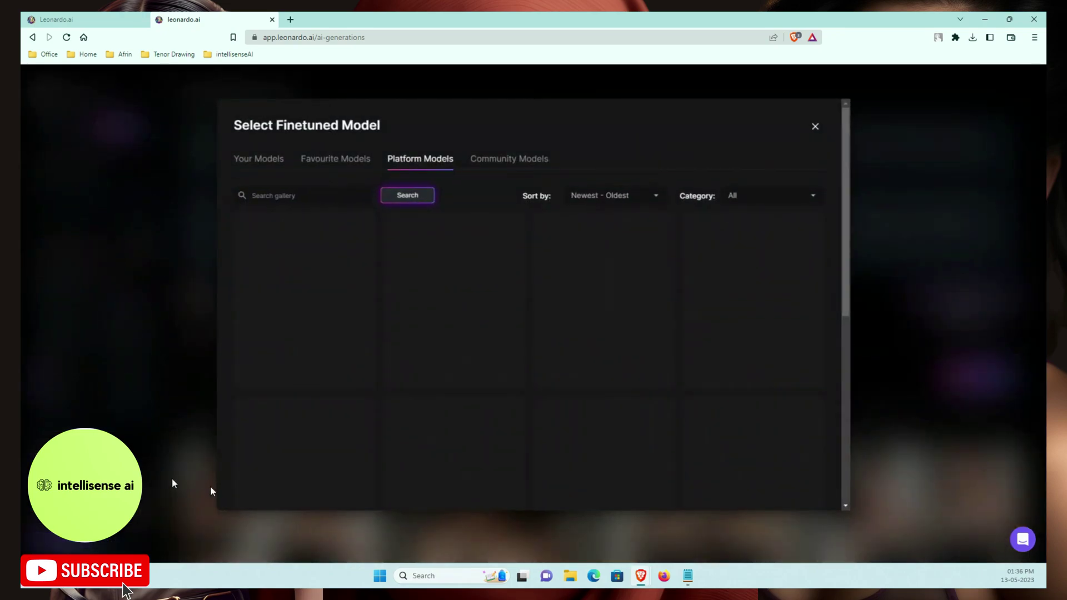
left_click(307, 195)
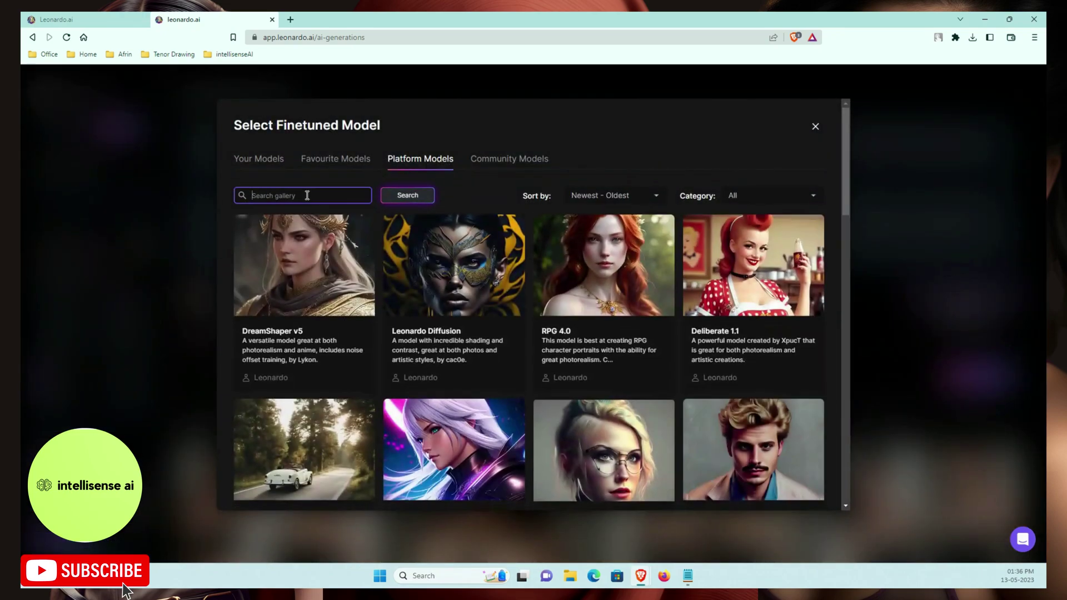
type("DreamShaper v5")
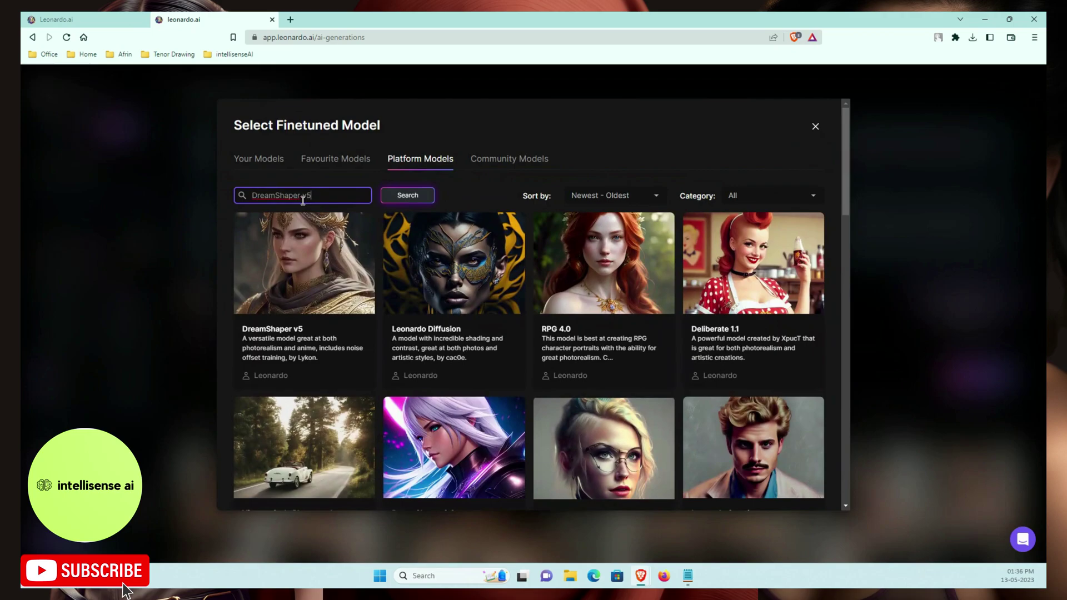
left_click(401, 199)
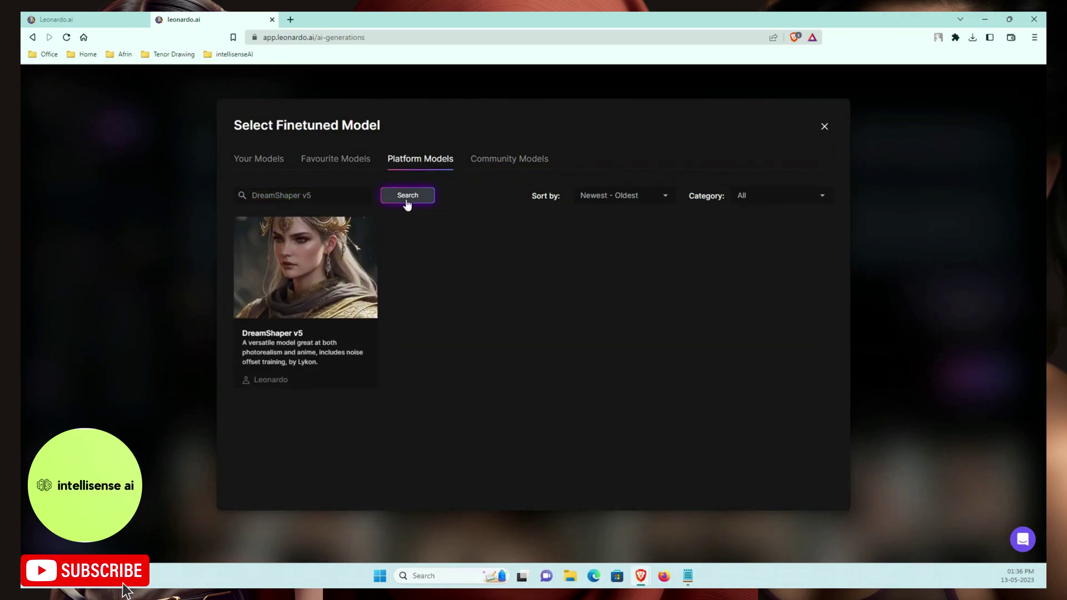
left_click(316, 330)
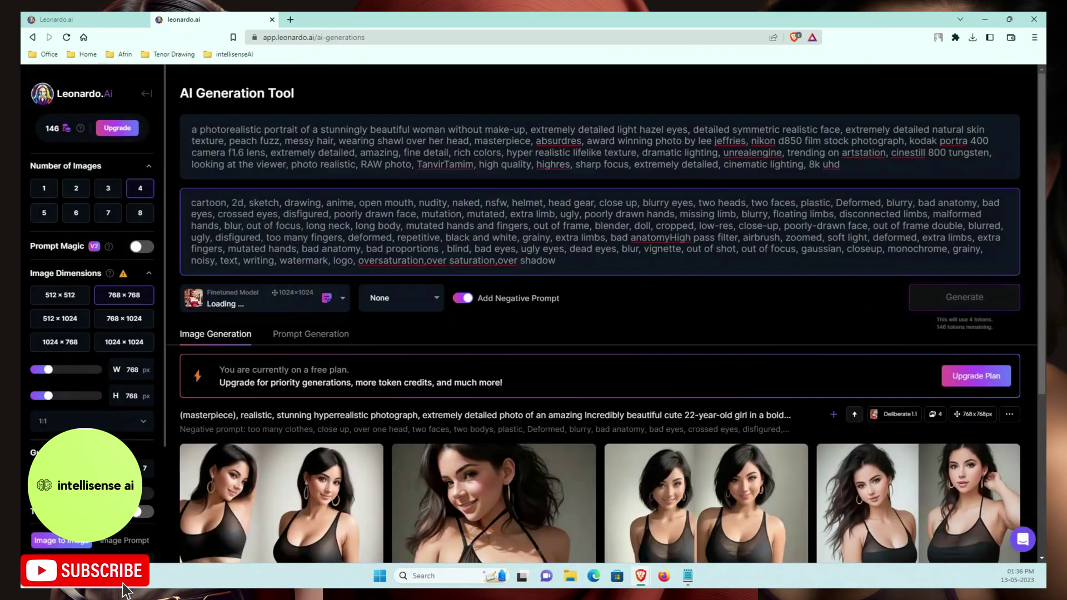
left_click(635, 274)
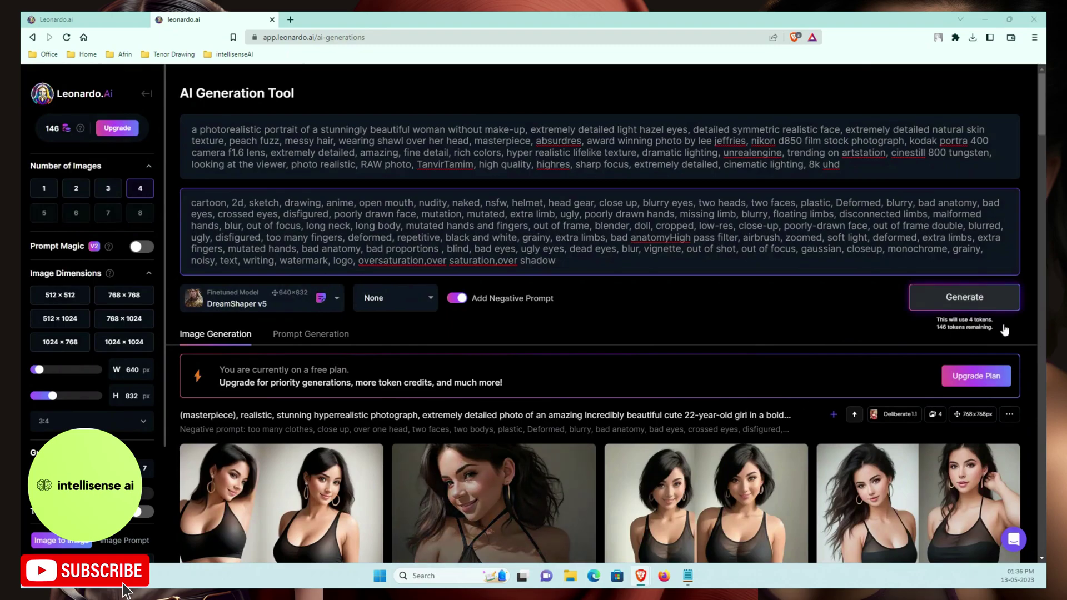
- Generate four 640×832 DreamShaper v5 portraits of a woman in a shawl and watch them load
left_click(968, 300)
scroll(540, 359, "down", 2)
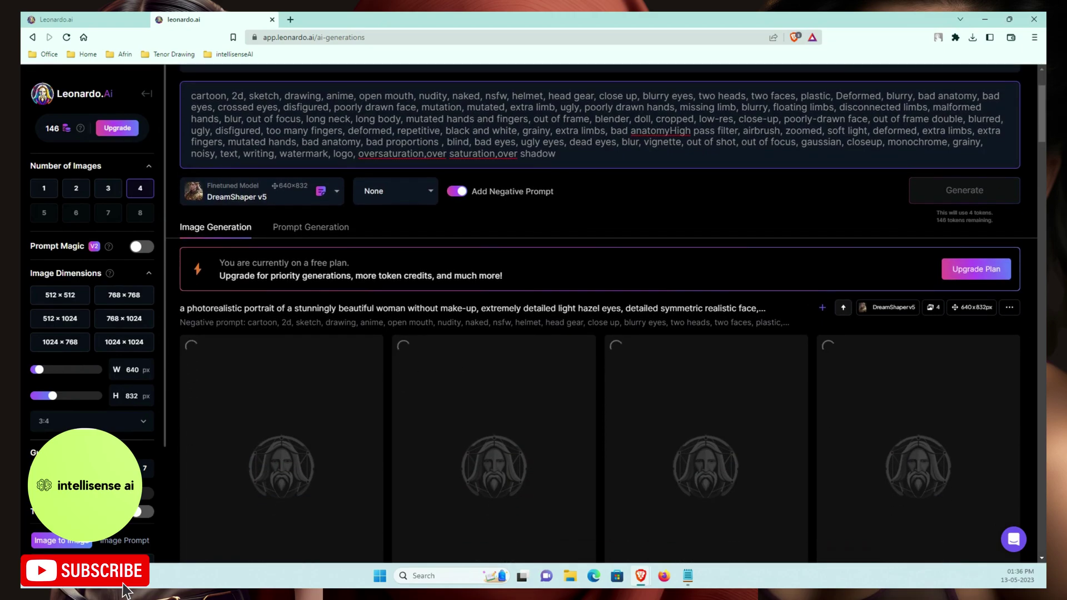
scroll(376, 342, "down", 2)
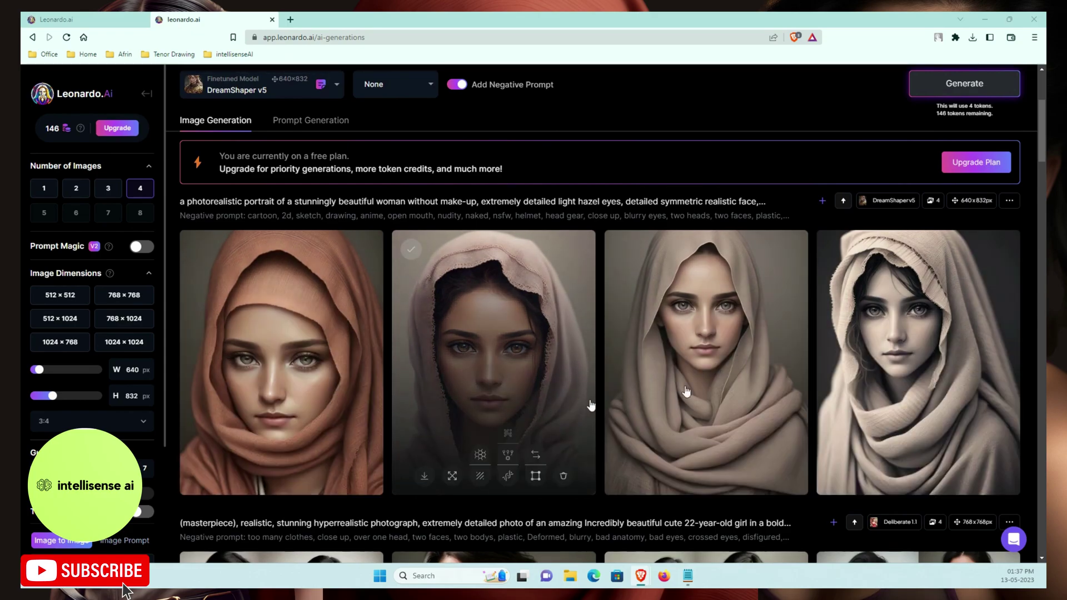
scroll(250, 350, "up", 4)
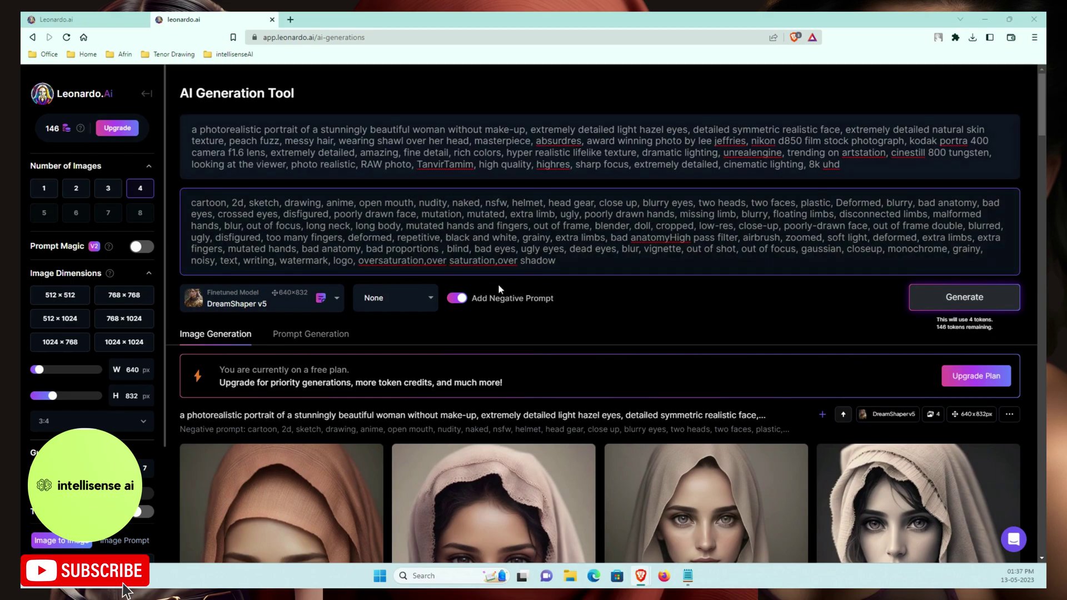
scroll(698, 276, "down", 4)
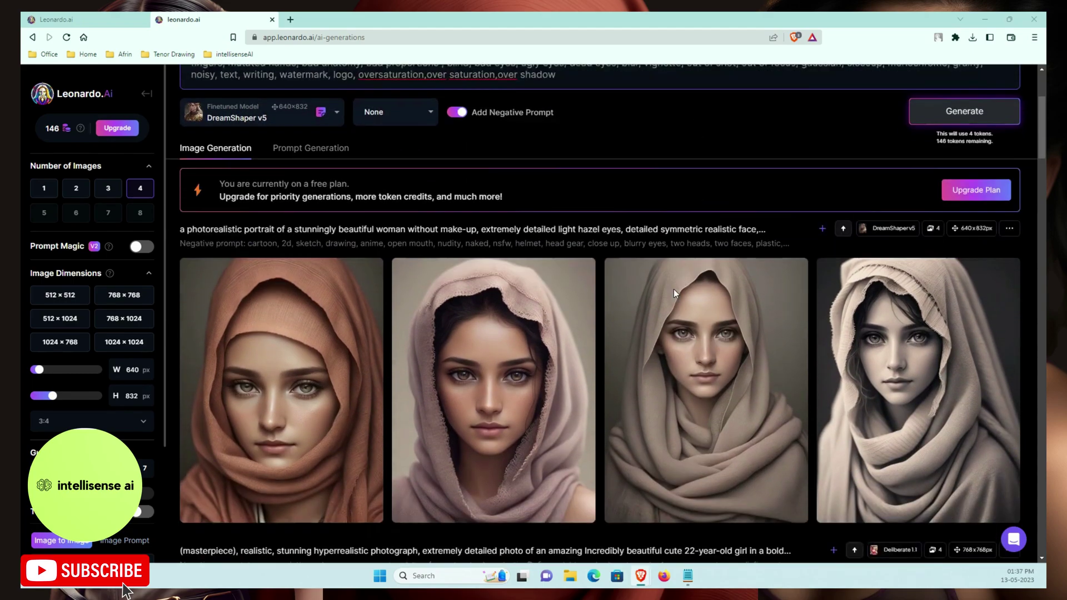
scroll(424, 169, "up", 4)
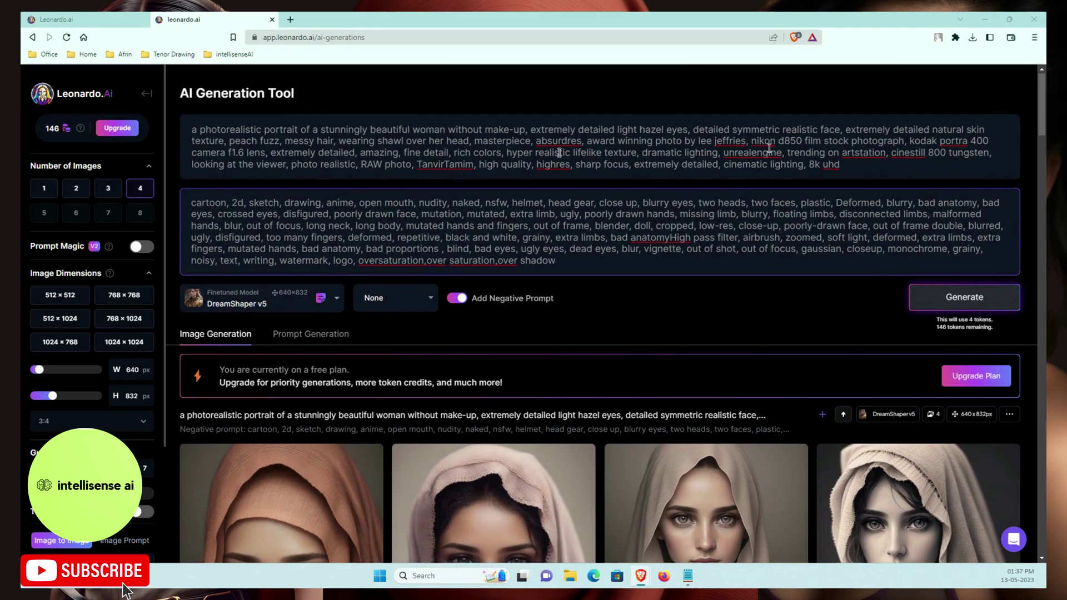
scroll(482, 174, "down", 4)
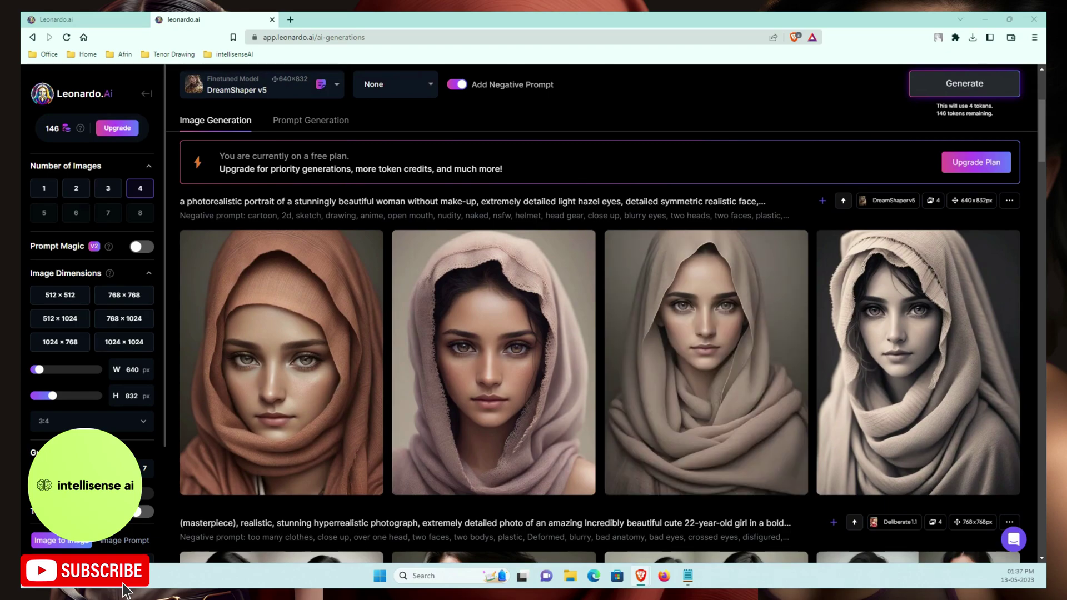
scroll(489, 334, "down", 6)
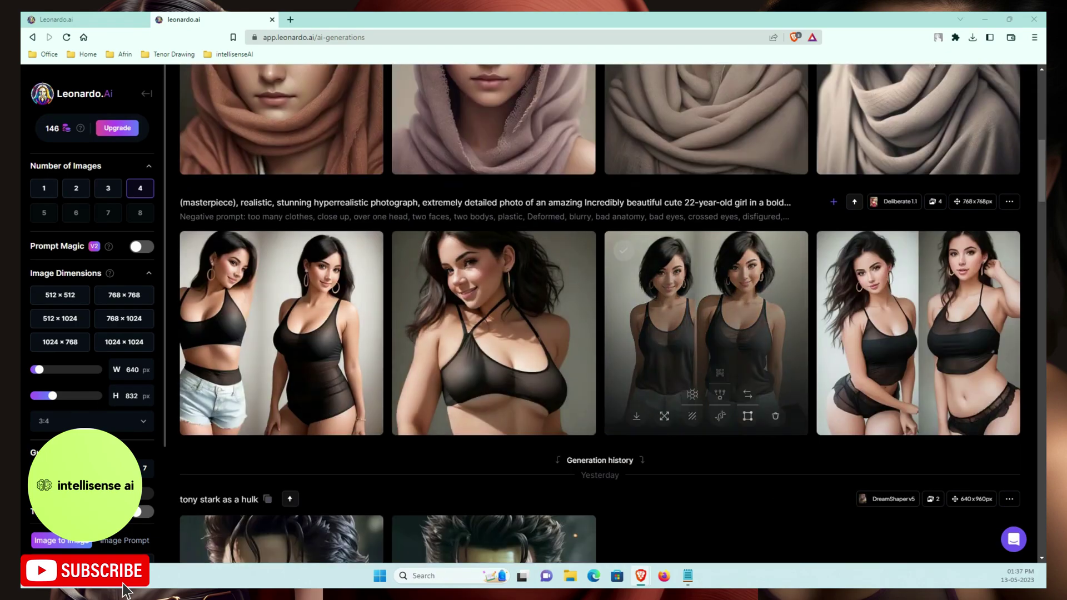
- Delete the shawl portrait prompt and the negative prompt, leaving the empty prompt box focused
scroll(645, 391, "up", 10)
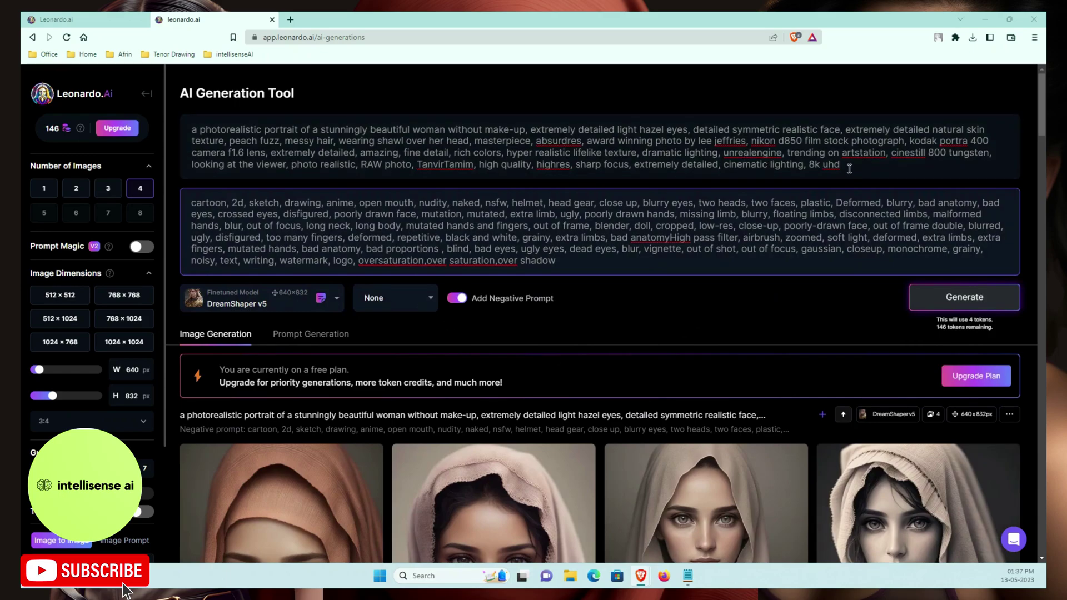
left_click_drag(850, 169, 191, 134)
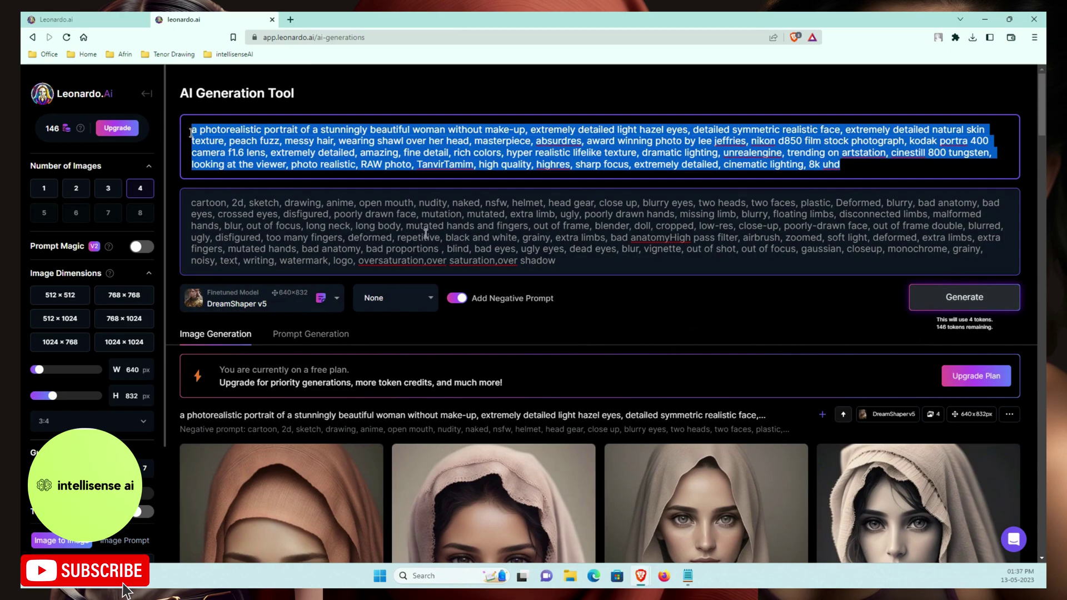
key("BackSpace")
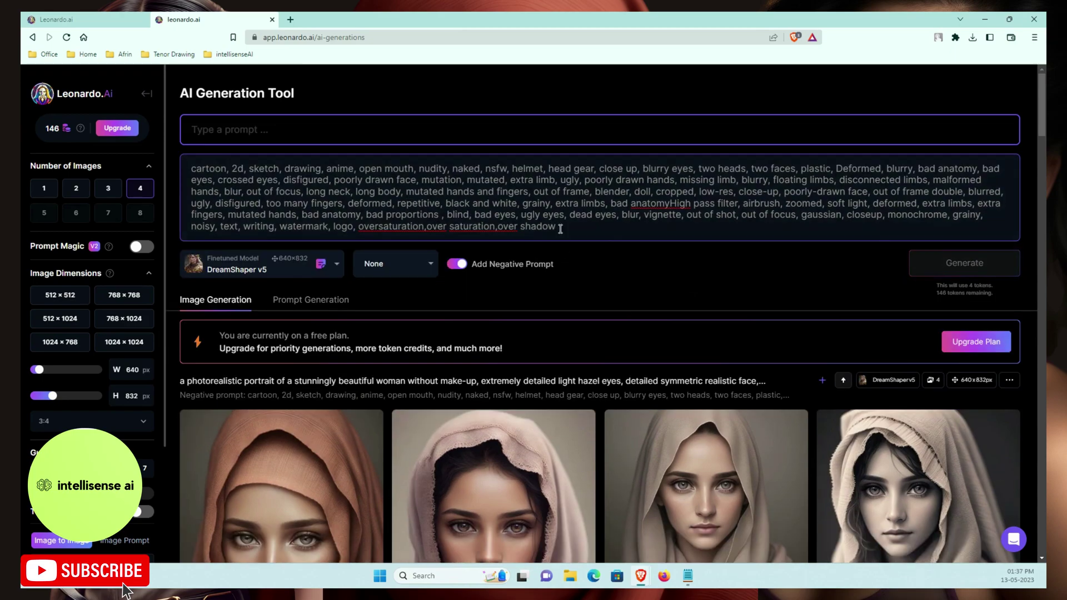
left_click_drag(560, 229, 191, 167)
key("BackSpace")
left_click(281, 132)
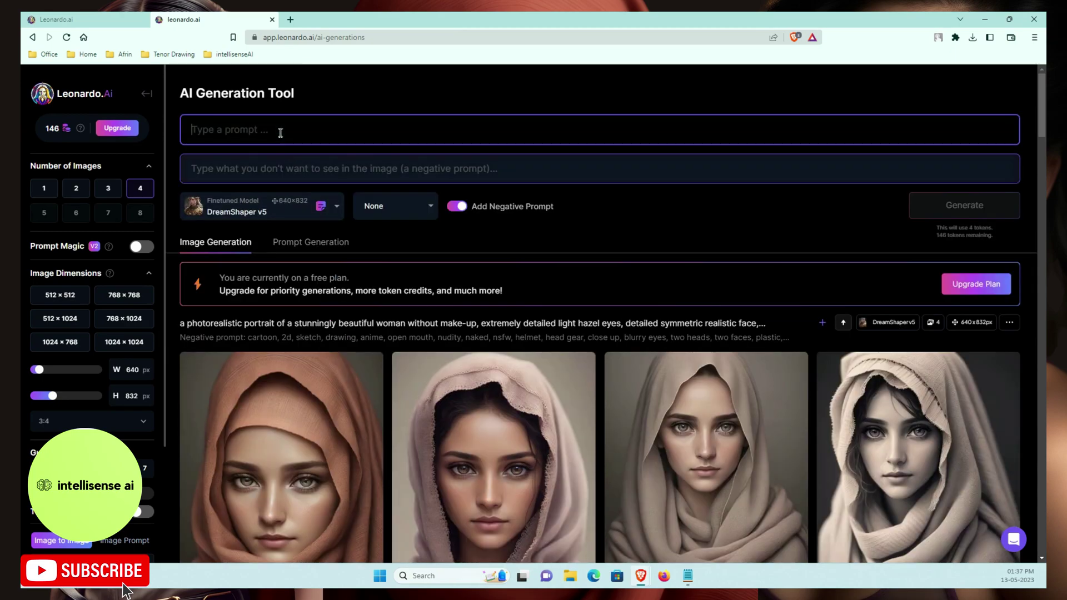
key("alt+Tab")
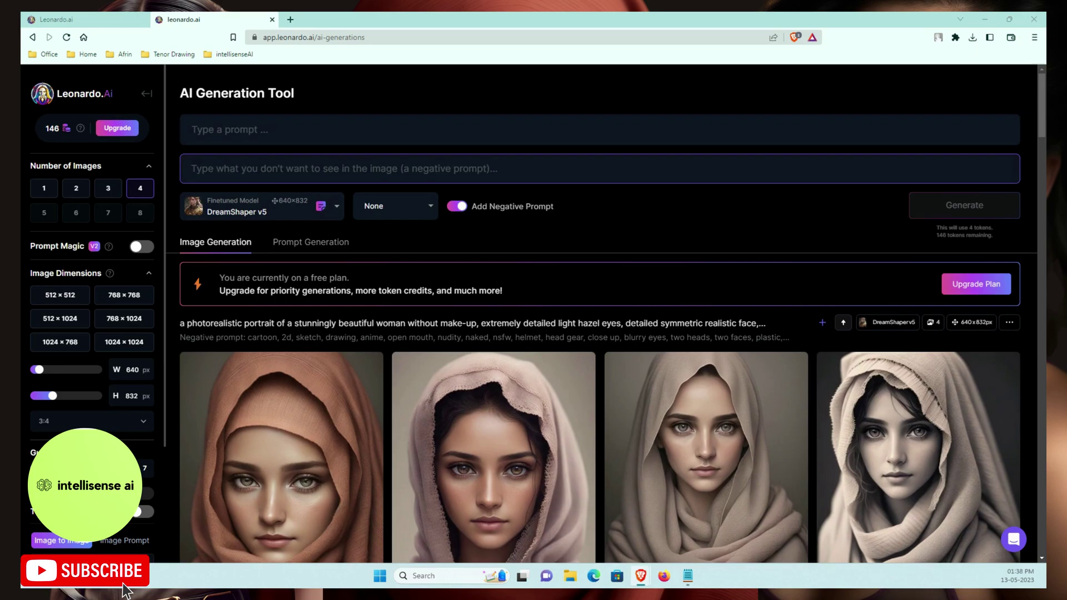
left_click(239, 134)
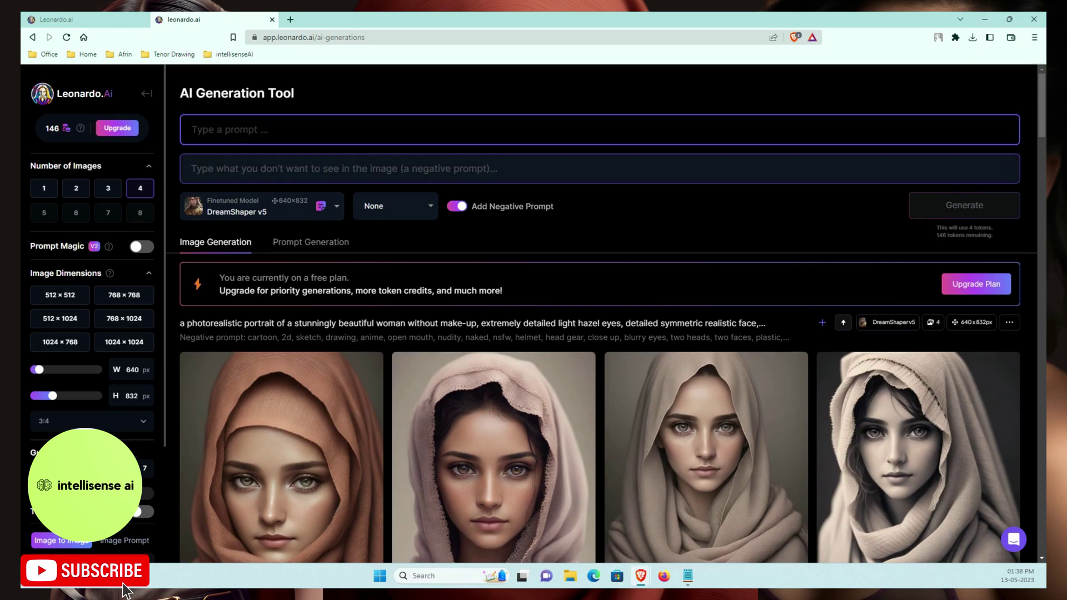
- Paste the prompt 'Portrait of beautiful female industrial 1900s gangster' and a negative prompt starting 'close up, two heads, two faces'
type("Portrait of beautiful female industrial 1900s gangster, perfect detailed face, detailed symmetric circular iris, realistic, stunning realistic photograph italian mafia character, 3d render, octane render, intricately detailed, cinematic, trending on artstation, Isometric, Centered hipereallistic cover photo, awesome full color, hand drawn, dark, gritty, mucha, klimt, erte 12k, hight definition, cinematic, neoprene, behance contest winner, portrait featured on unsplash, stylized digital art, smooth, ultra high definition, 8k, unreal engine 5, ultra sharp focus, intricate artwork masterpiece, ominous, epic, TanvirTamim, trending on artstation, by artgerm, h. r. giger and beksinski, highly detailed, vibrant")
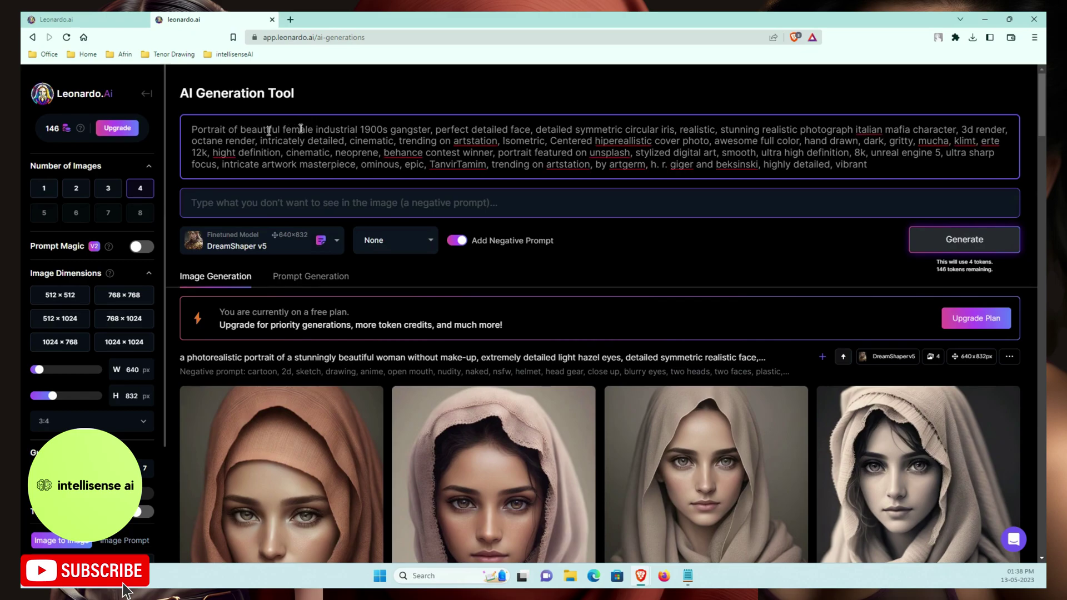
left_click(357, 132)
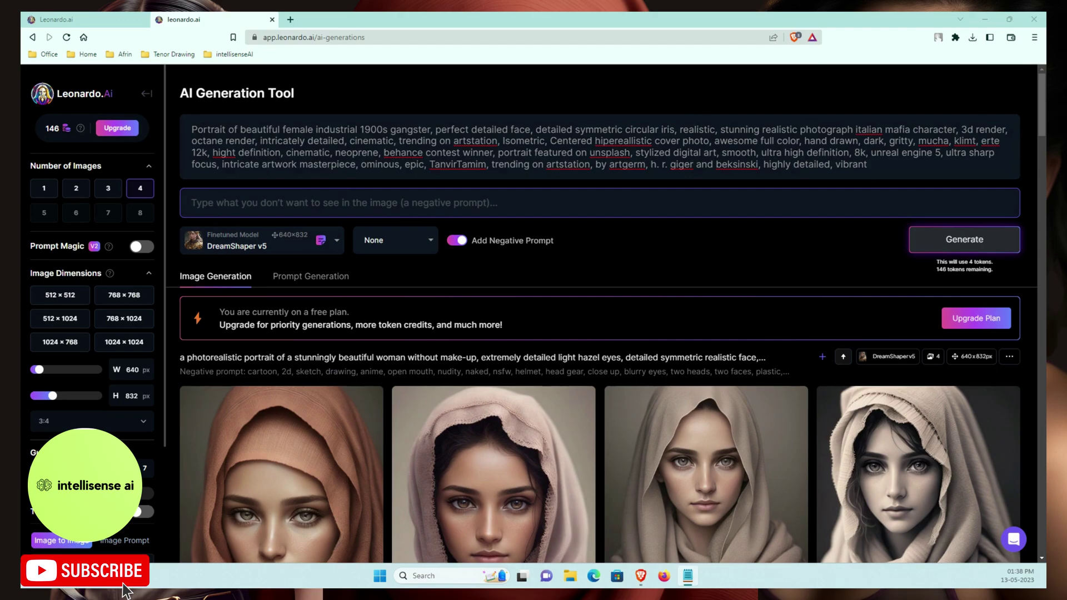
left_click(273, 202)
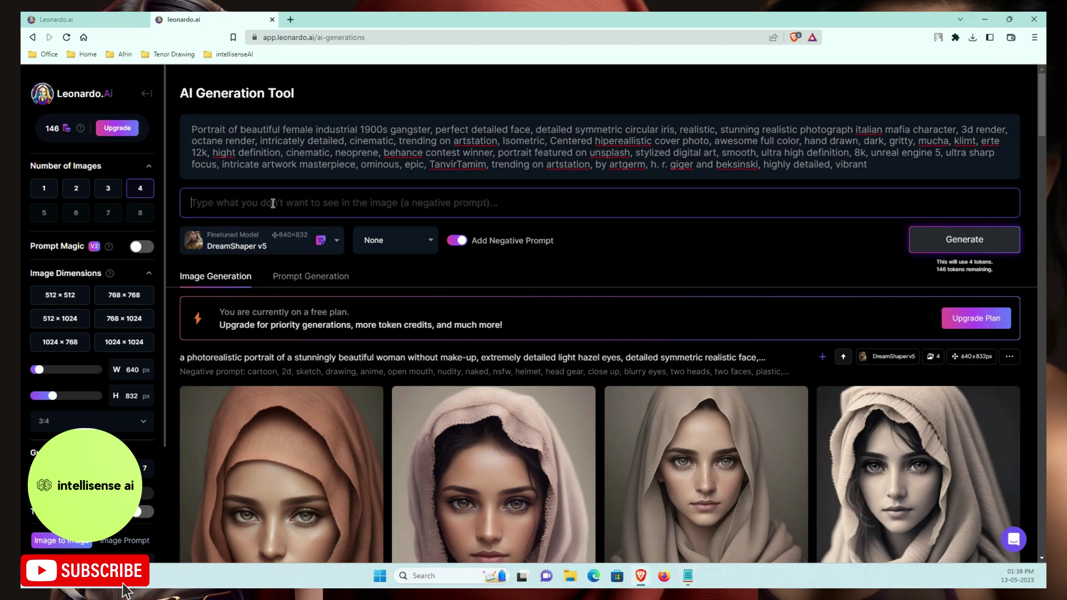
type("close up, two heads, two faces, plastic, Deformed, blurry, bad anatomy, bad eyes, crossed eyes, disfigured, poorly drawn face, mutation, mutated, ((extra limb)), ugly, poorly drawn hands, missing limb, blurry, floating limbs, disconnected limbs, malformed hands, blur, out of focus, long neck, long body, ((((mutated hands and fingers)))), (((out of frame))), blender, doll, cropped, low-res, close-up, poorly-drawn face, out of frame double, two heads, blurred, ugly, disfigured, too many fingers, deformed, repetitive, black and white, grainy, extra limbs, bad anatomyHigh pass filter, airbrush, portrait, zoomed, soft light, smooth skin, closeup, deformed, extra limbs, extra fingers, mutated hands, bad anatomy, bad proportions , blind, bad eyes, ugly eyes, dead eyes, blur, vignette, out of shot, out of focus, gaussian, closeup, monochrome, grainy, noisy, text, writing, watermark, logo, oversaturation , over saturation, over shadow, bra")
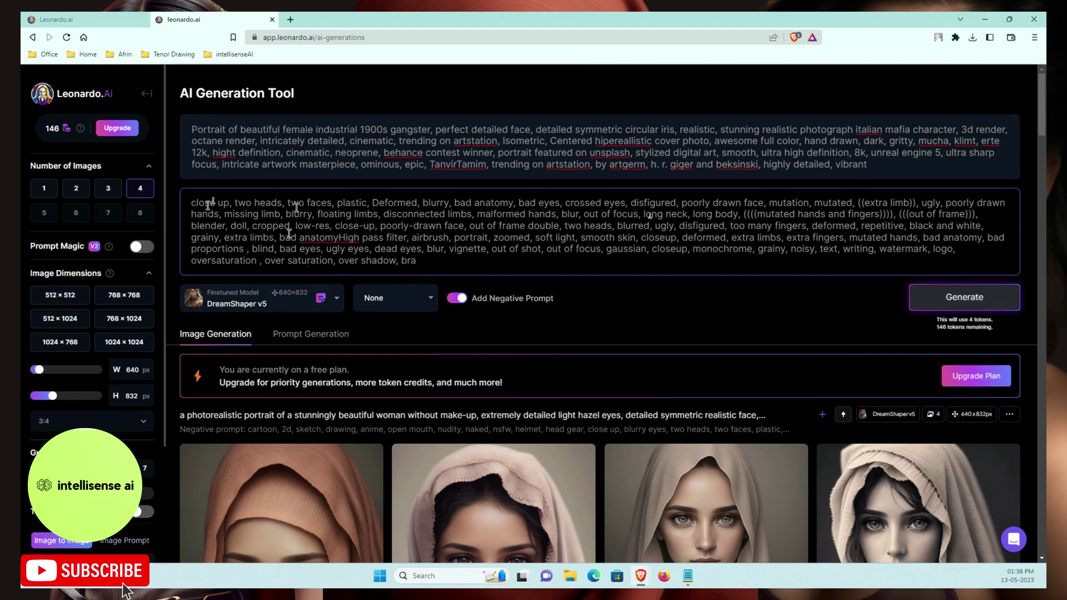
key("alt+Tab")
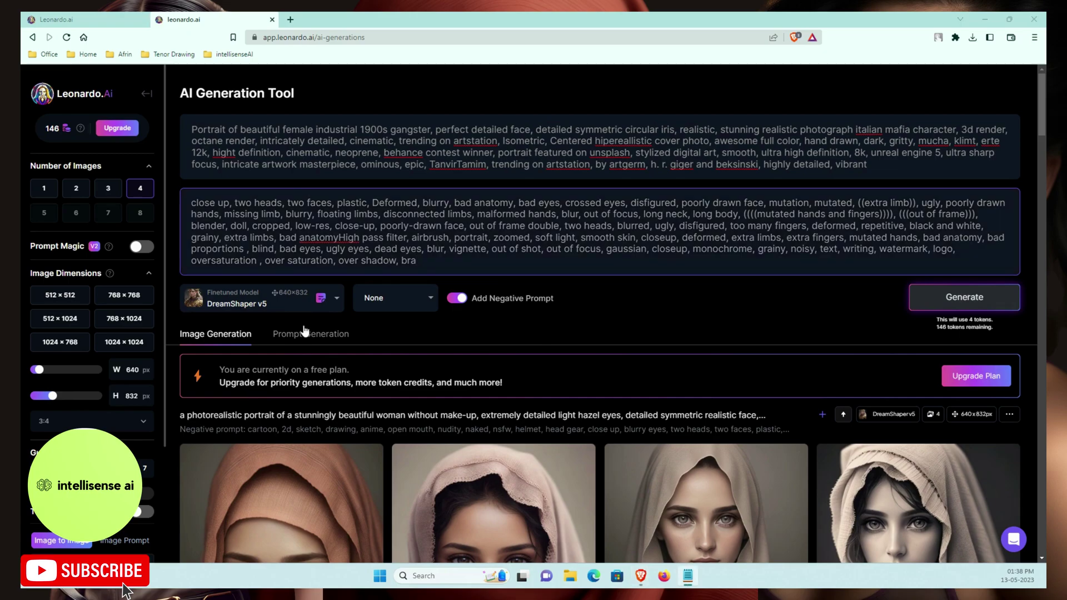
- Replace DreamShaper v5 with the RPG 4.0 platform model found through the custom model search
left_click(299, 304)
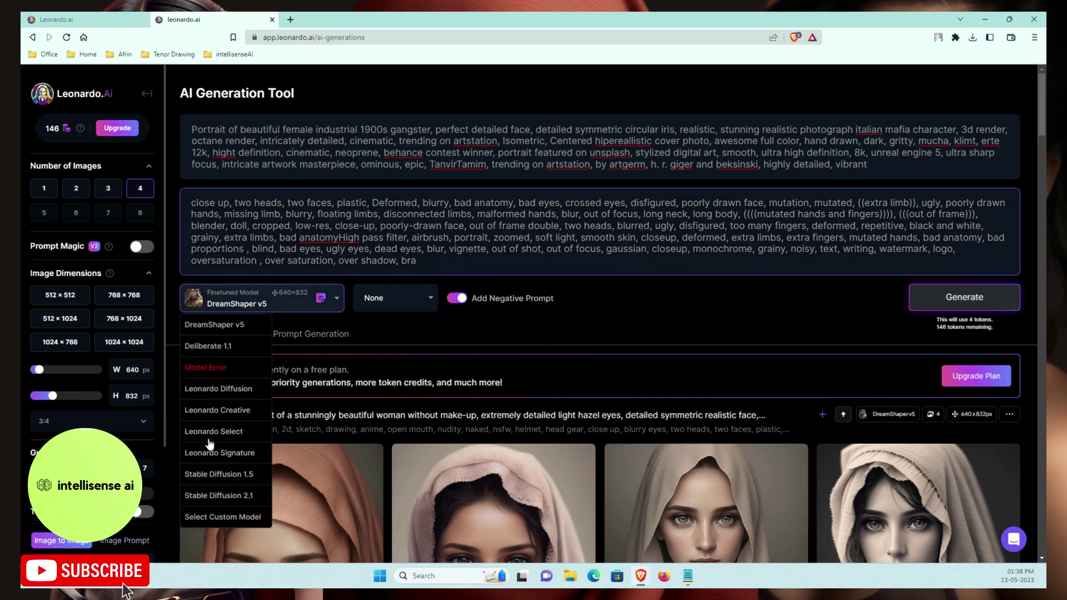
left_click(221, 519)
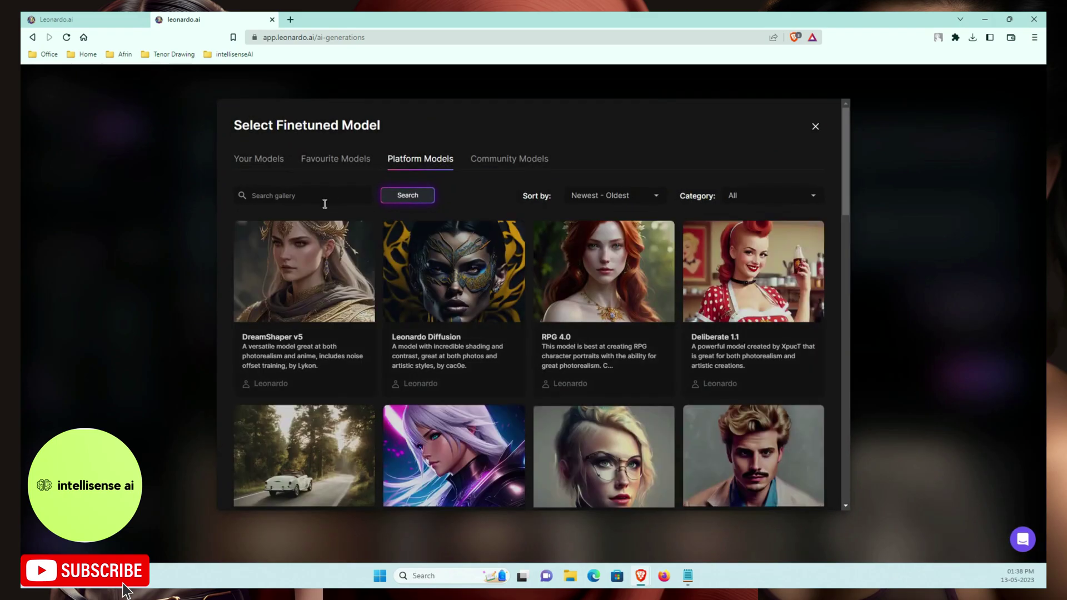
left_click(313, 196)
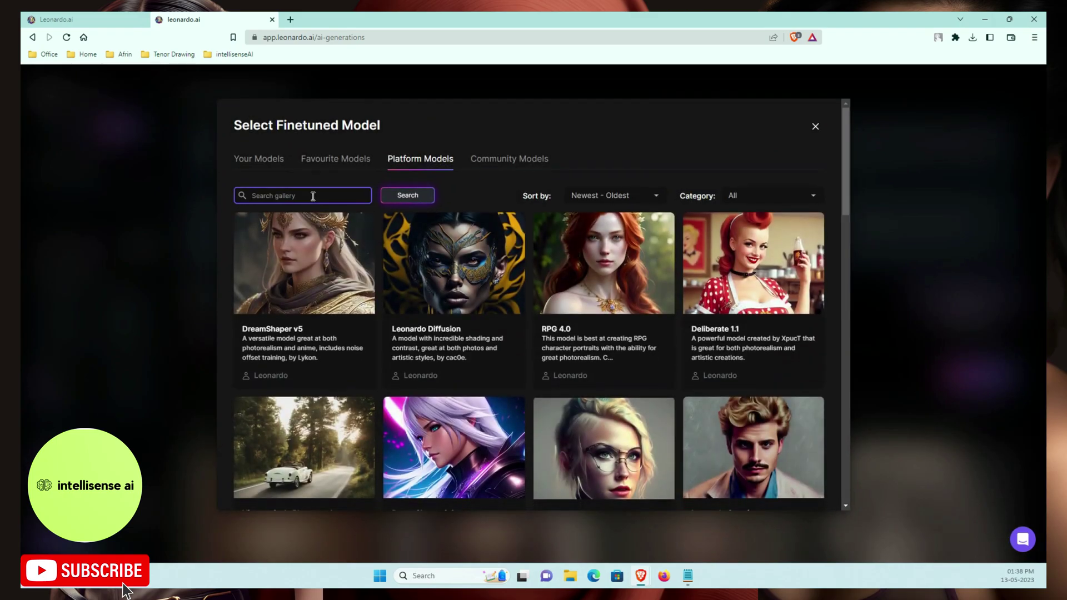
type("RPG 4.0")
left_click(408, 197)
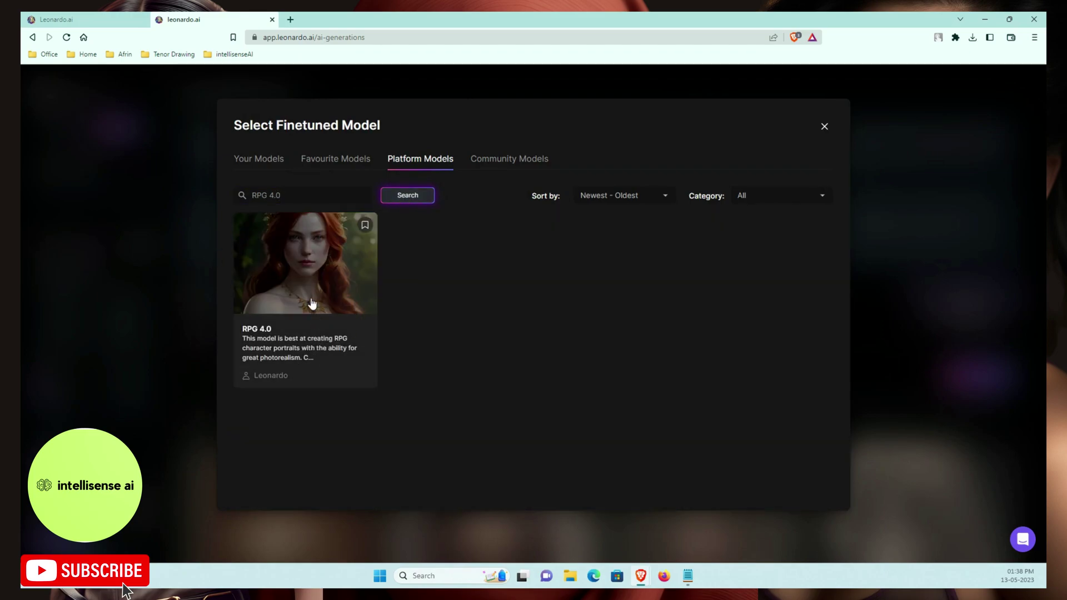
left_click(312, 303)
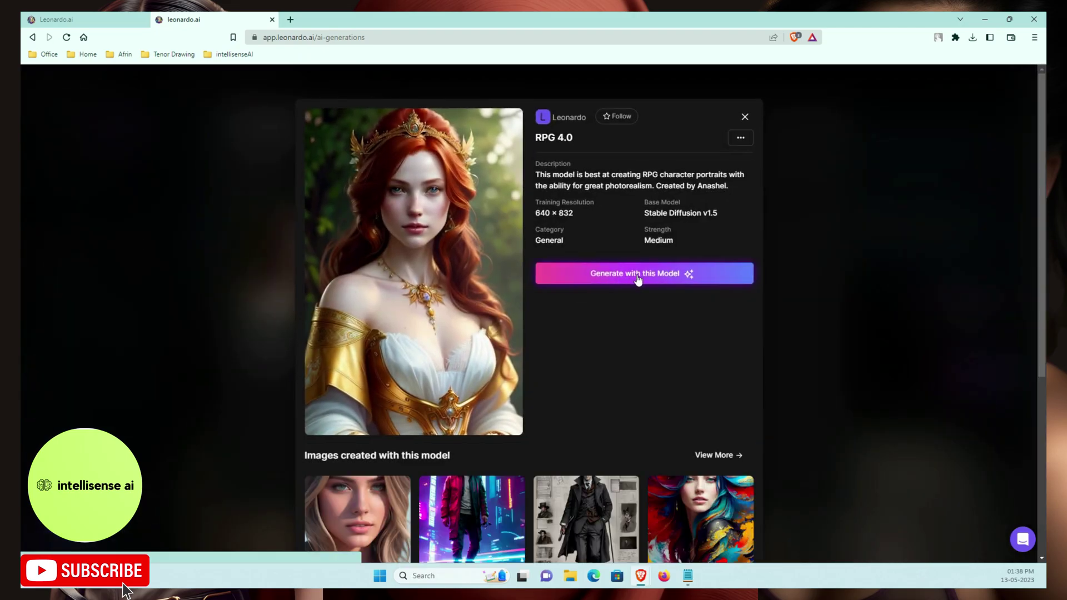
left_click(638, 278)
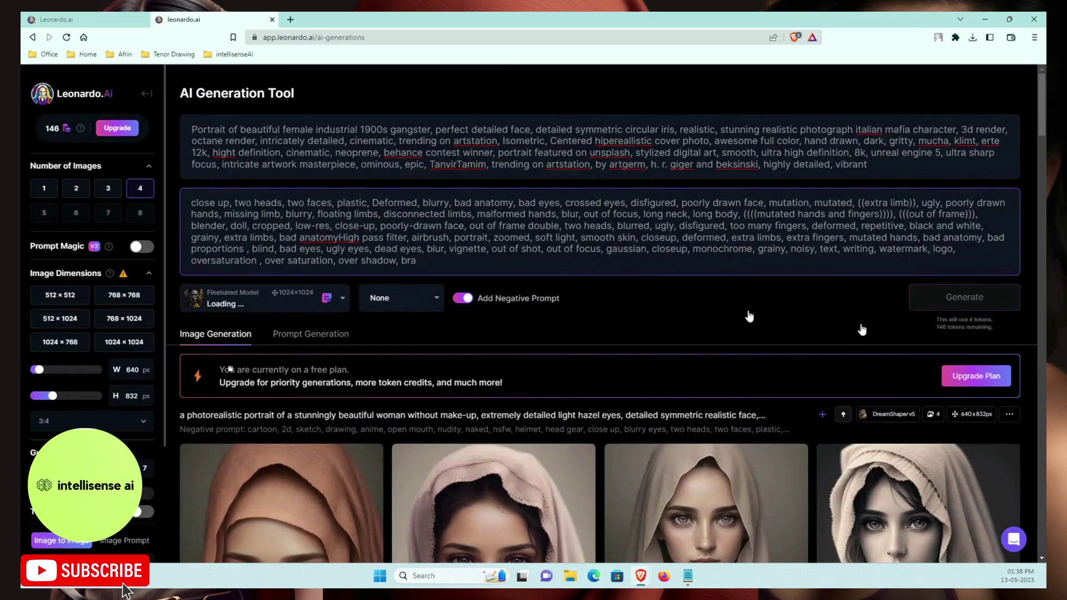
- Generate four 640×832 RPG 4.0 gangster portraits, leaving 138 tokens, and scroll the generation history
left_click(952, 301)
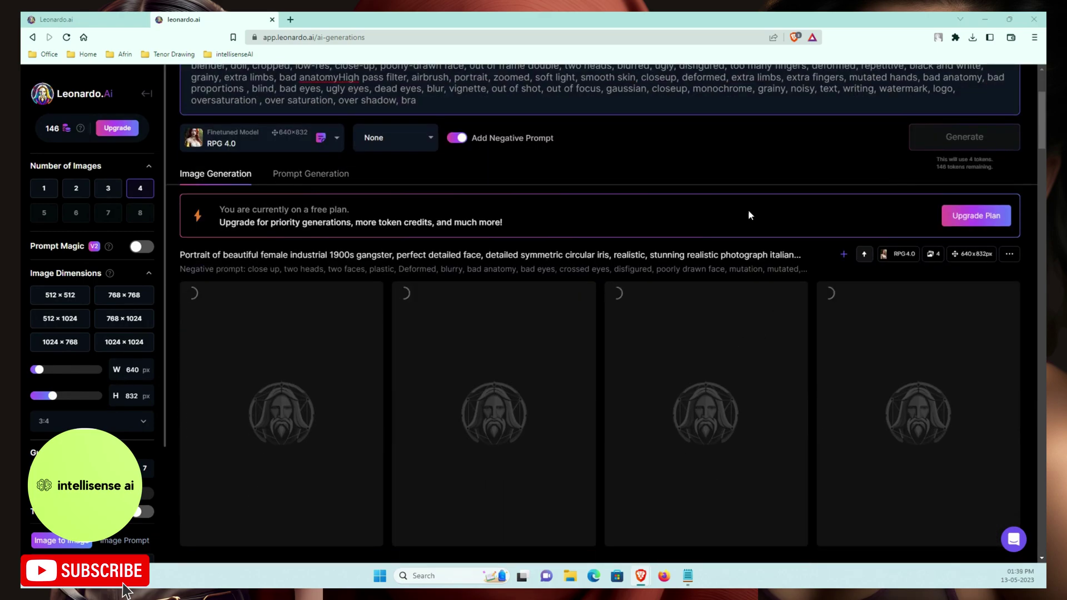
scroll(706, 209, "up", 1)
scroll(709, 213, "up", 1)
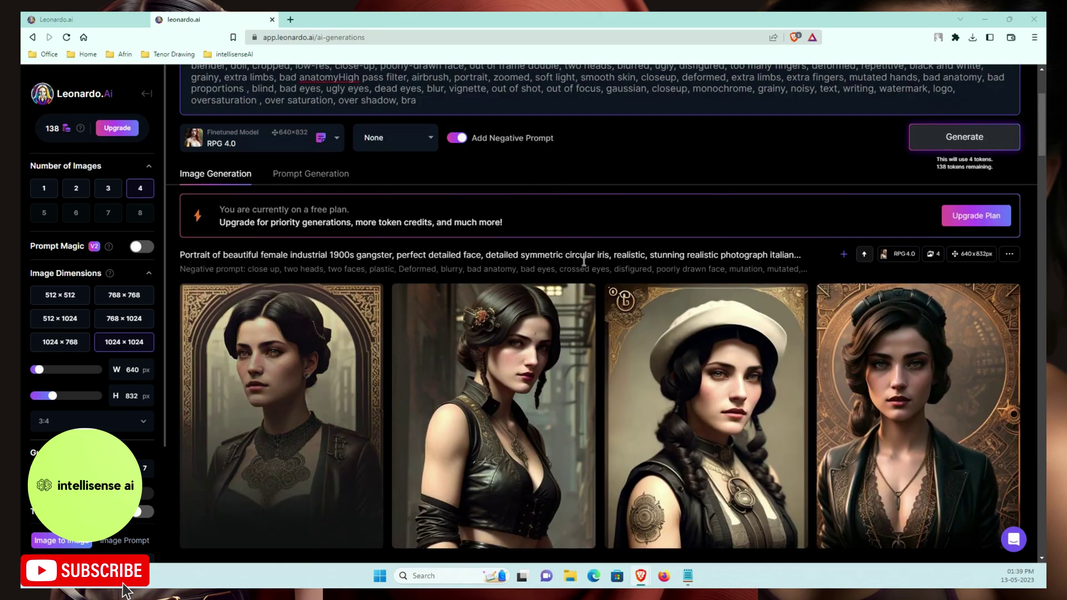
scroll(457, 277, "down", 3)
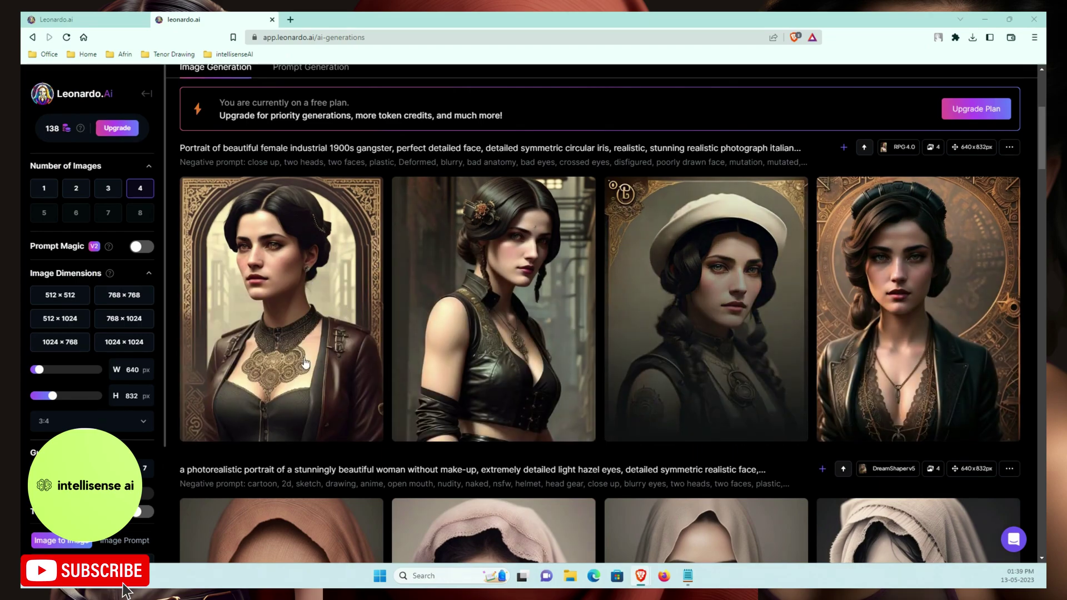
scroll(683, 309, "up", 1)
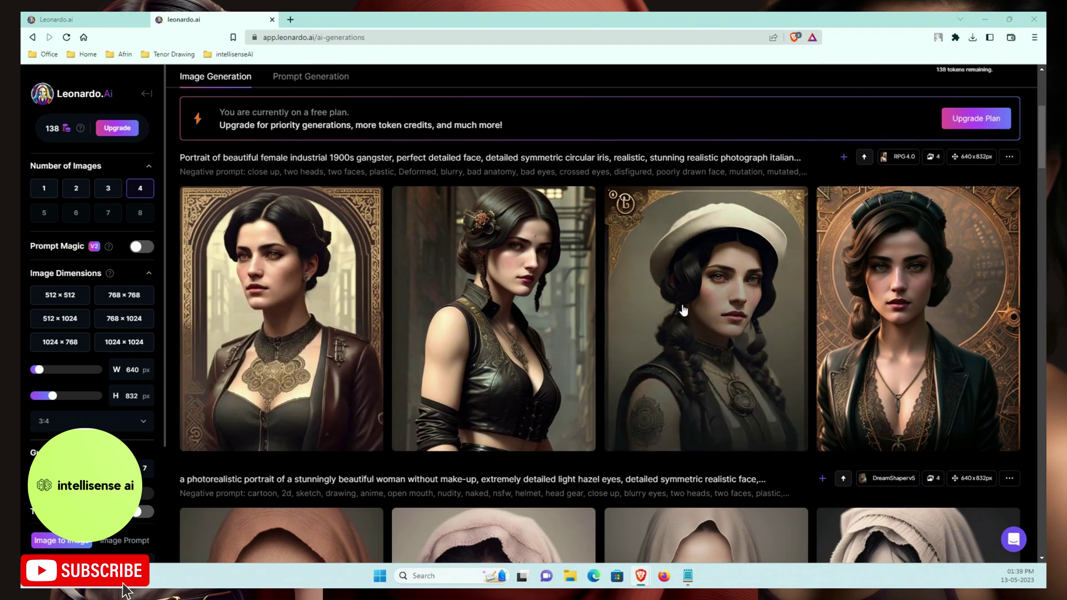
scroll(683, 309, "up", 5)
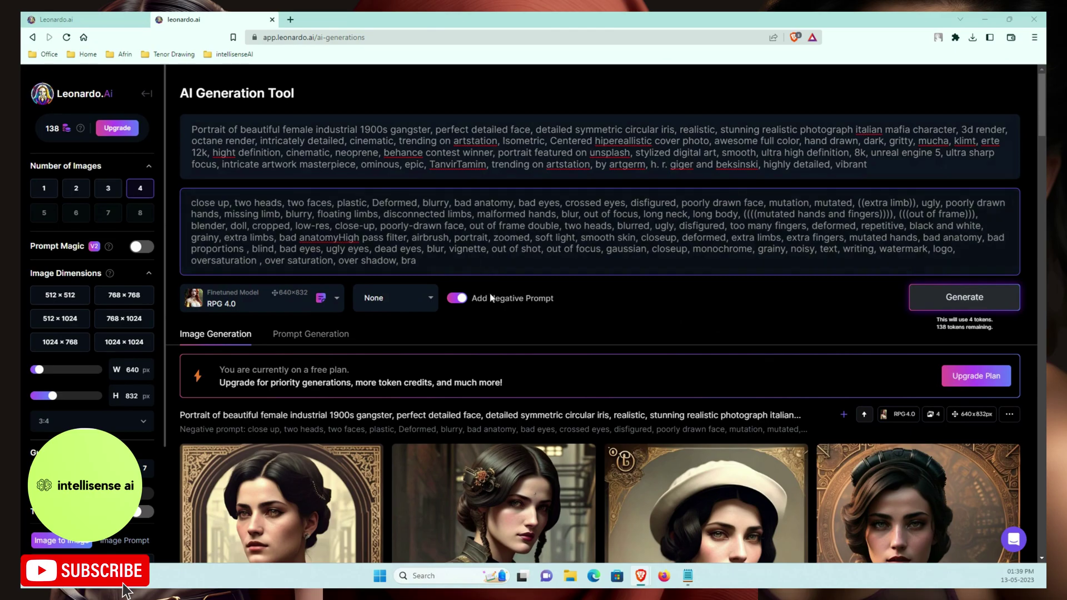
scroll(529, 257, "down", 12)
- Scroll to the bottom of the generation history to reach the Personal Feed link
scroll(467, 382, "down", 9)
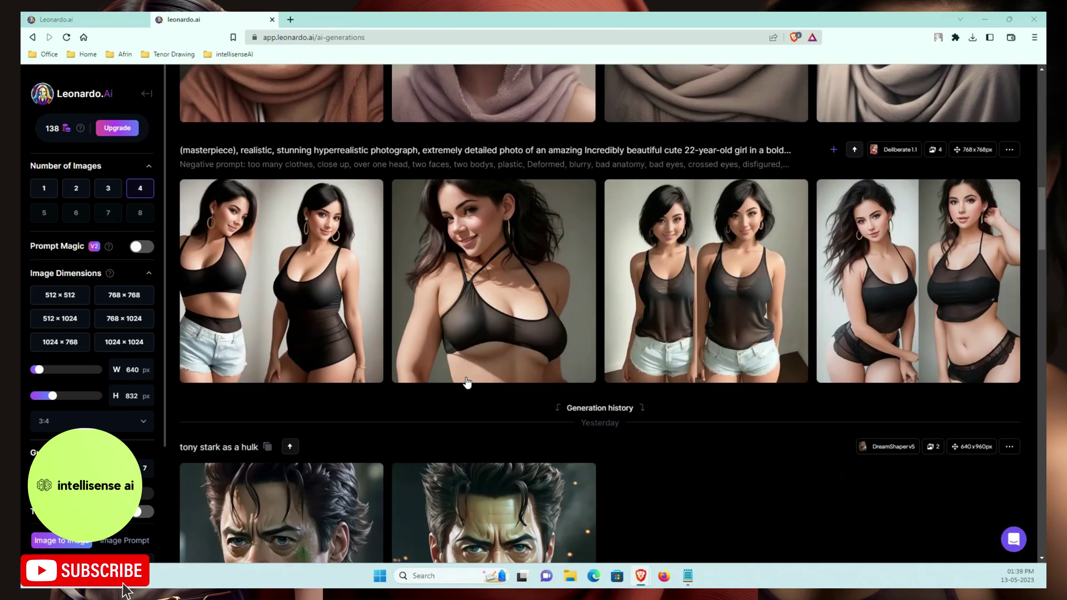
scroll(518, 383, "down", 10)
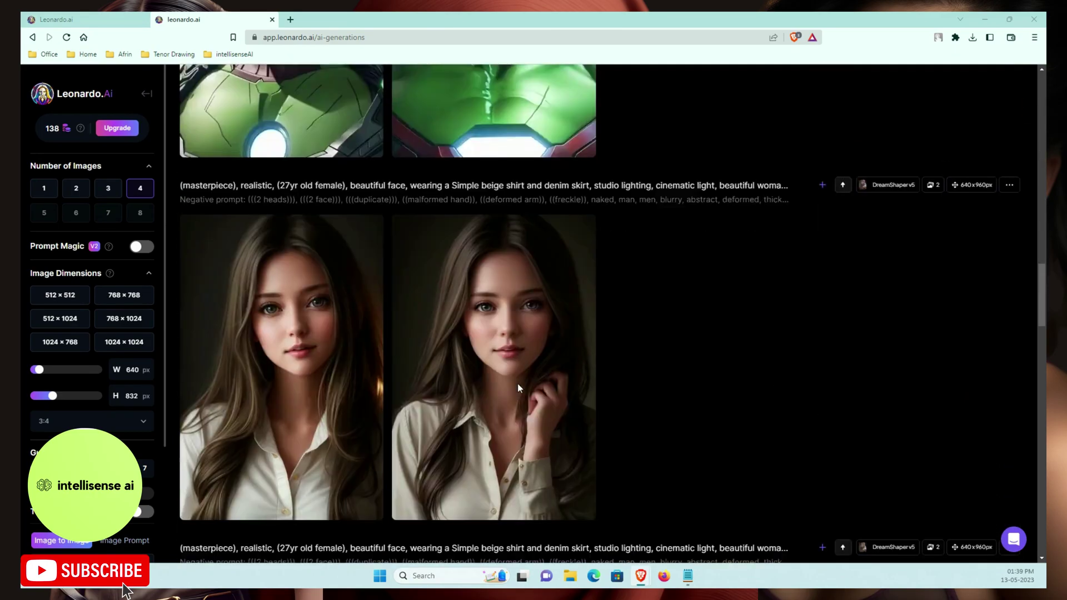
scroll(518, 384, "down", 2)
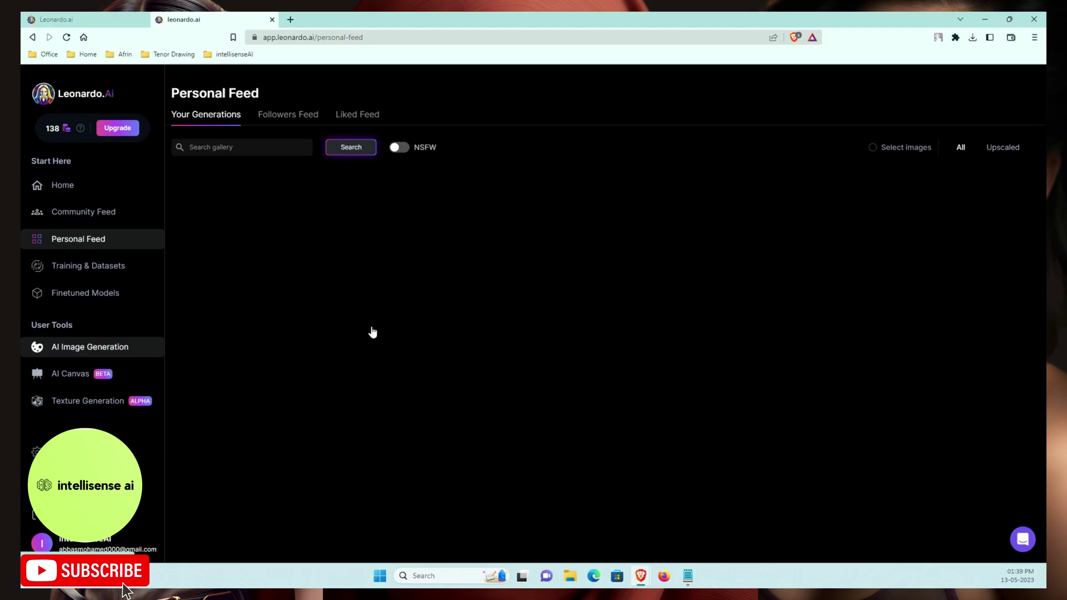
scroll(442, 367, "down", 5)
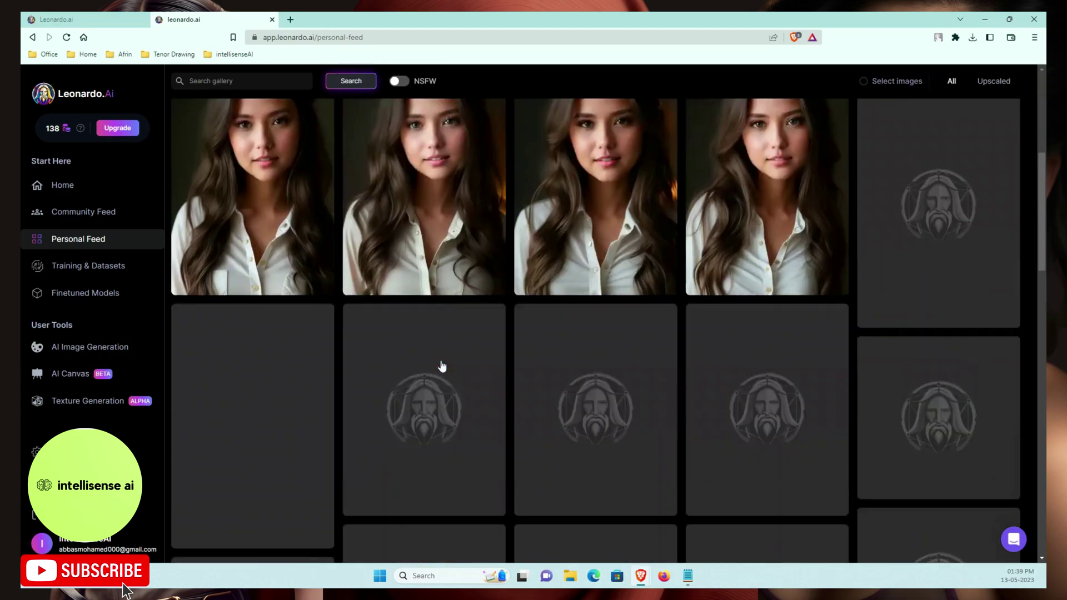
scroll(442, 367, "down", 10)
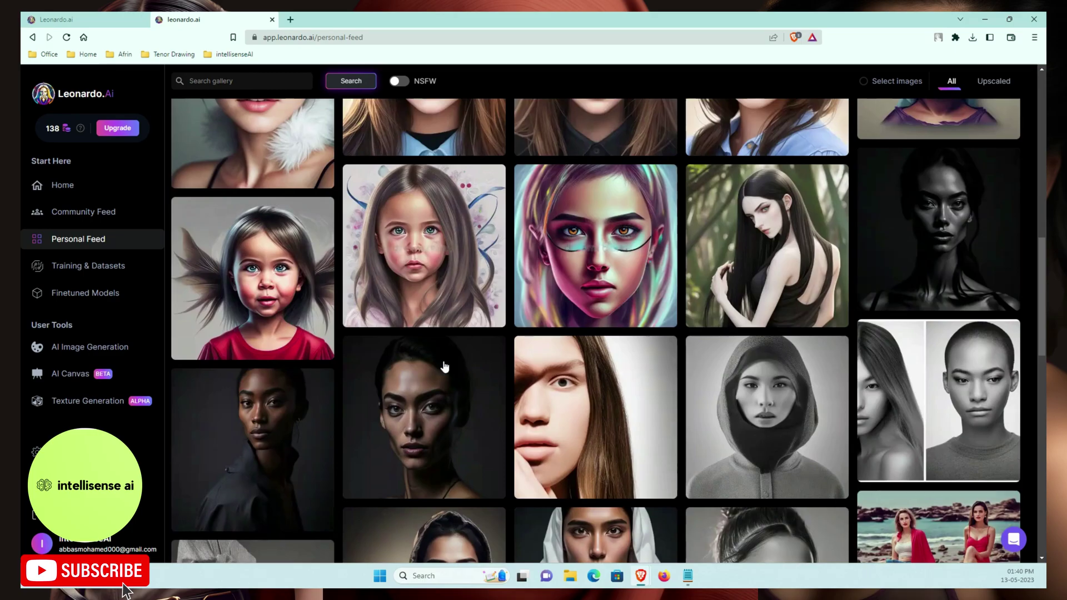
scroll(445, 367, "down", 10)
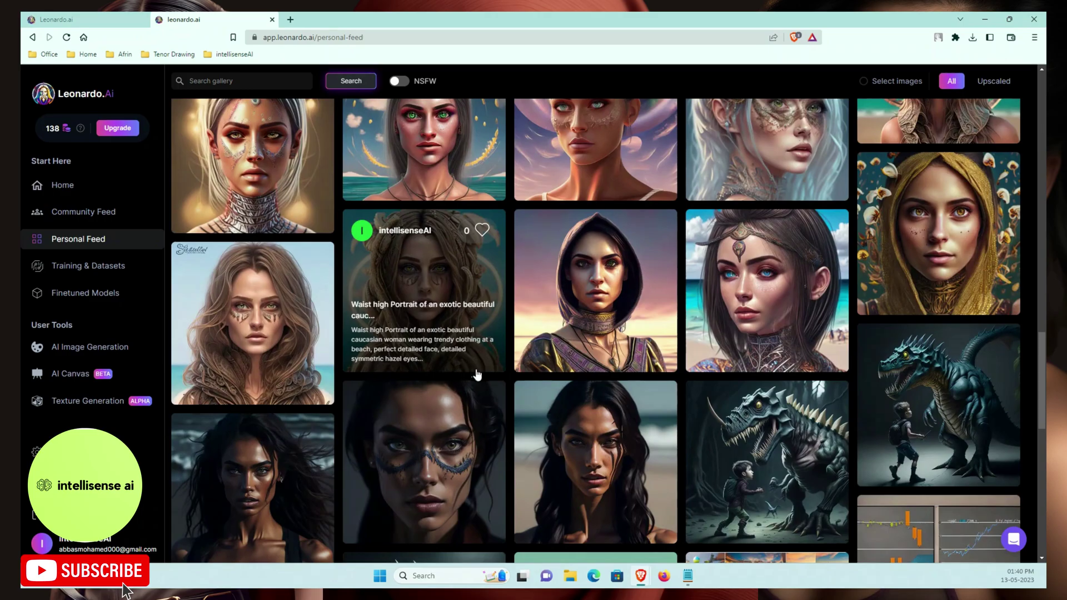
scroll(477, 375, "down", 6)
scroll(477, 375, "up", 7)
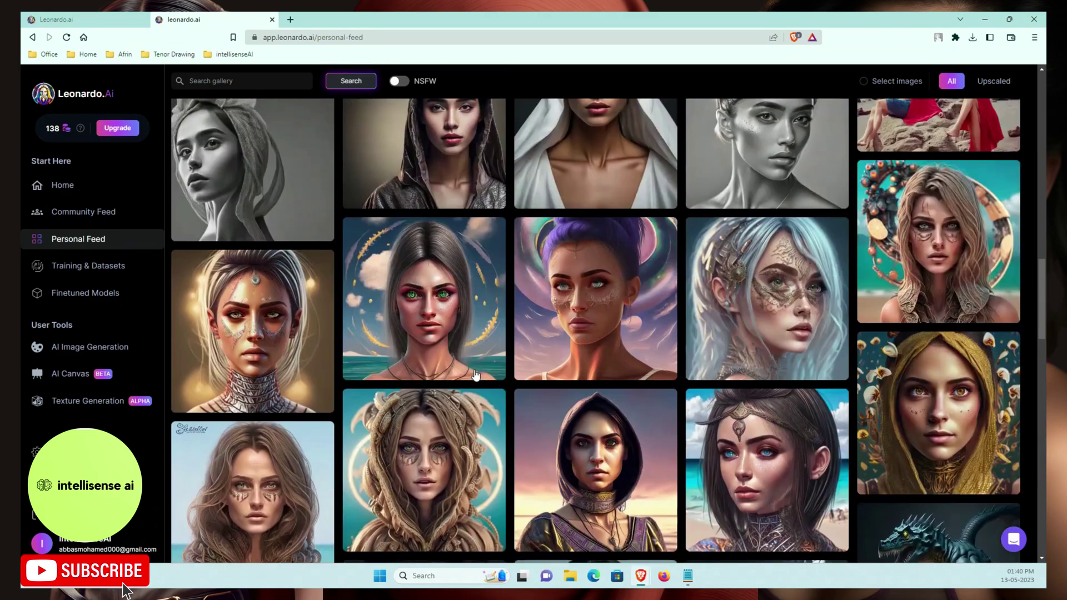
scroll(475, 378, "up", 10)
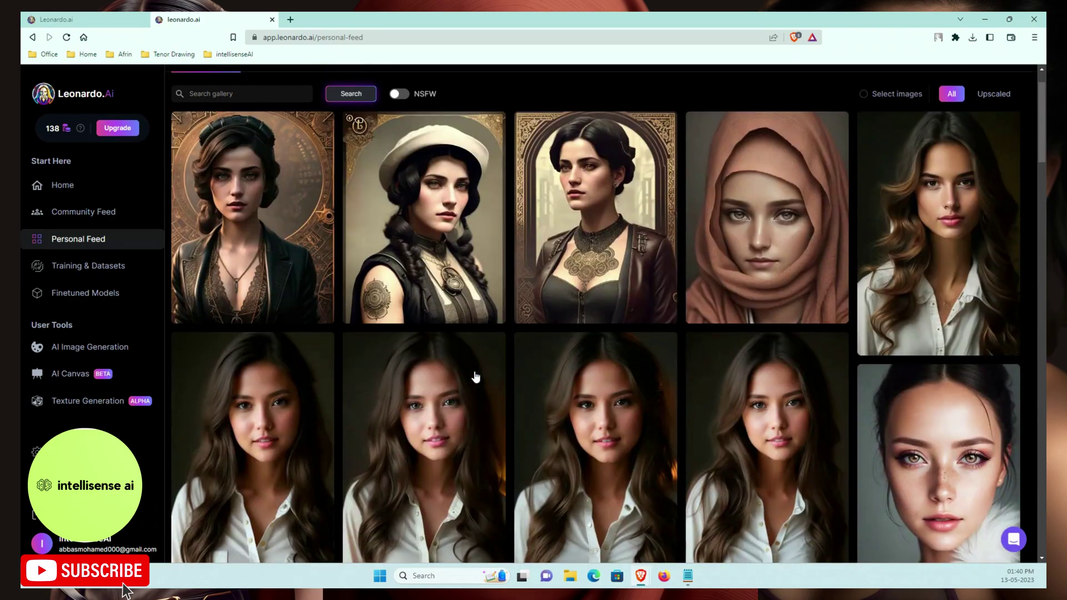
scroll(429, 378, "up", 1)
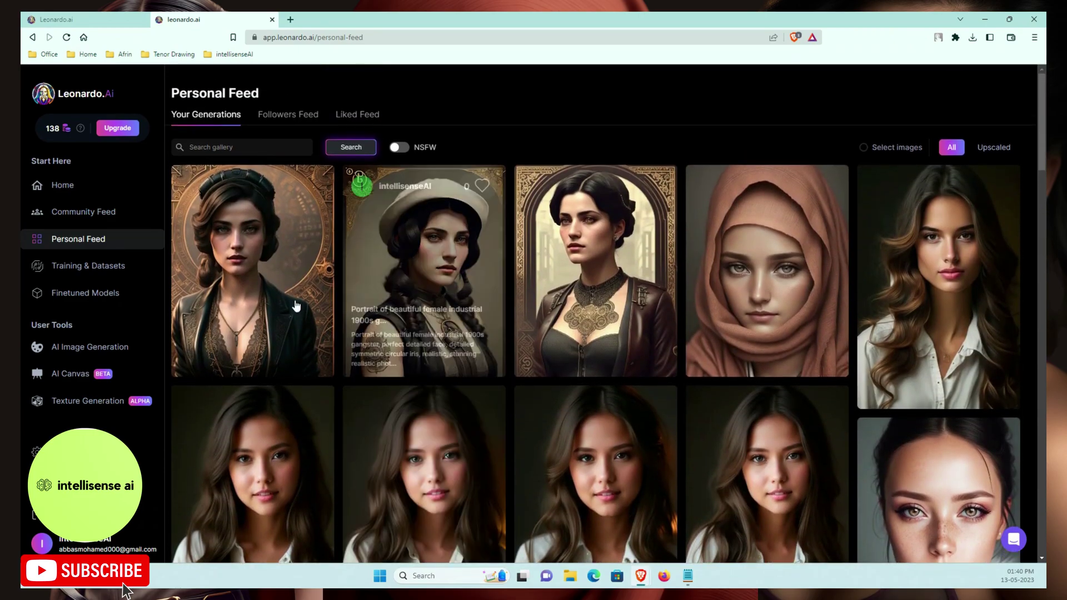